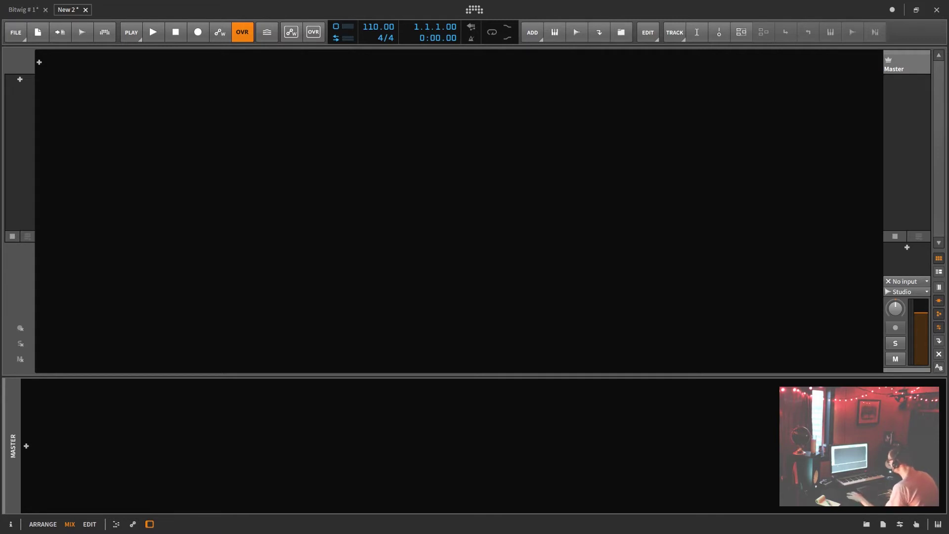
Show the side browser for devices briefly and close it again.
{"action": "left_click", "coordinate": [867, 525]}
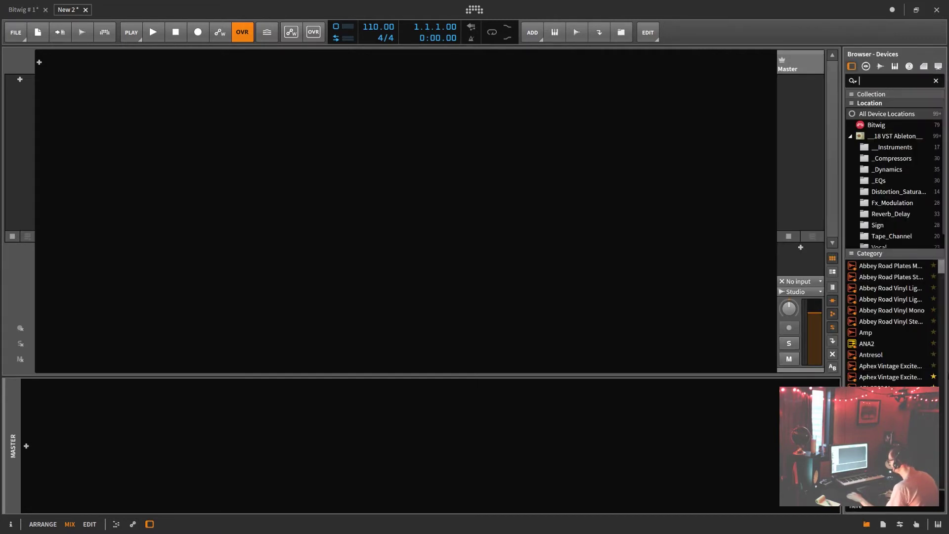
{"action": "left_click", "coordinate": [867, 526]}
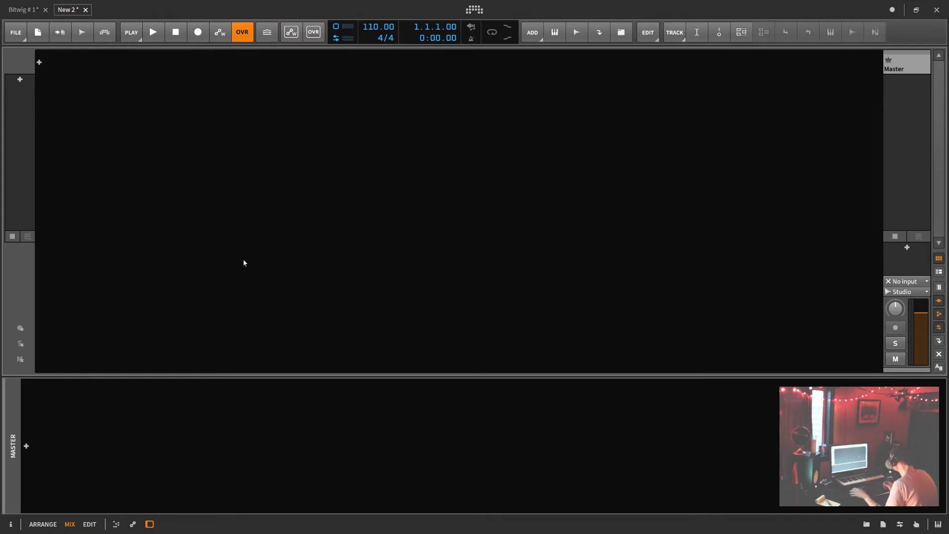
Open the content browser for a new instrument track, view the options for Audio MOD presets, and reset the filter to All Devices.
{"action": "left_click", "coordinate": [39, 63]}
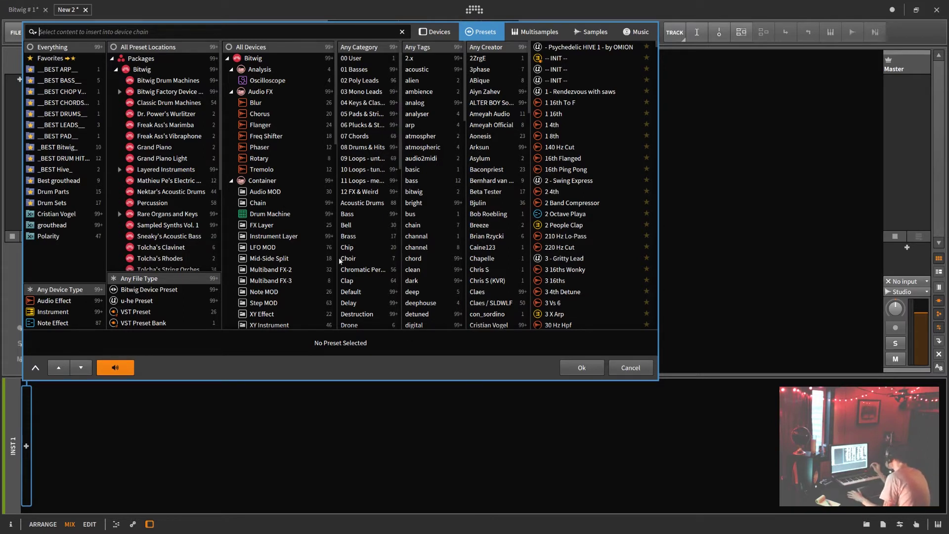
{"action": "right_click", "coordinate": [314, 192]}
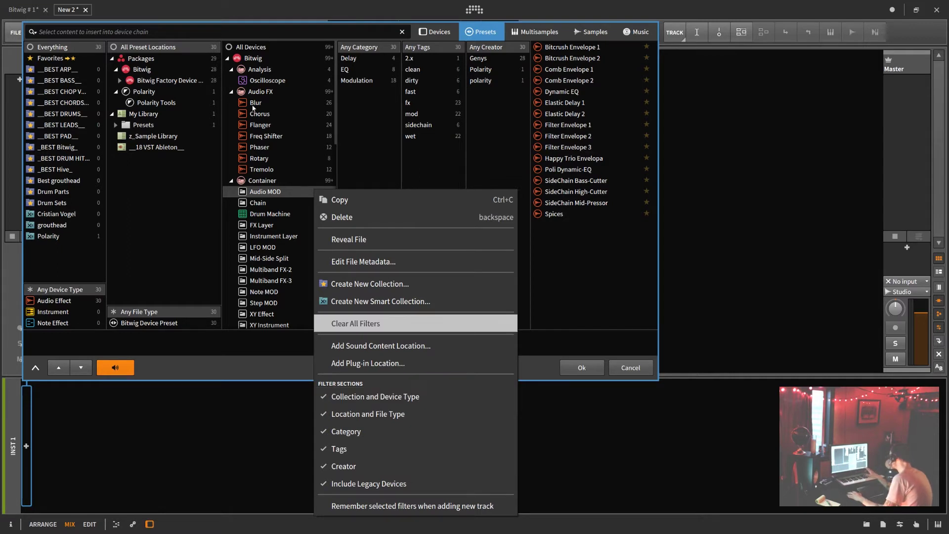
{"action": "left_click", "coordinate": [279, 93]}
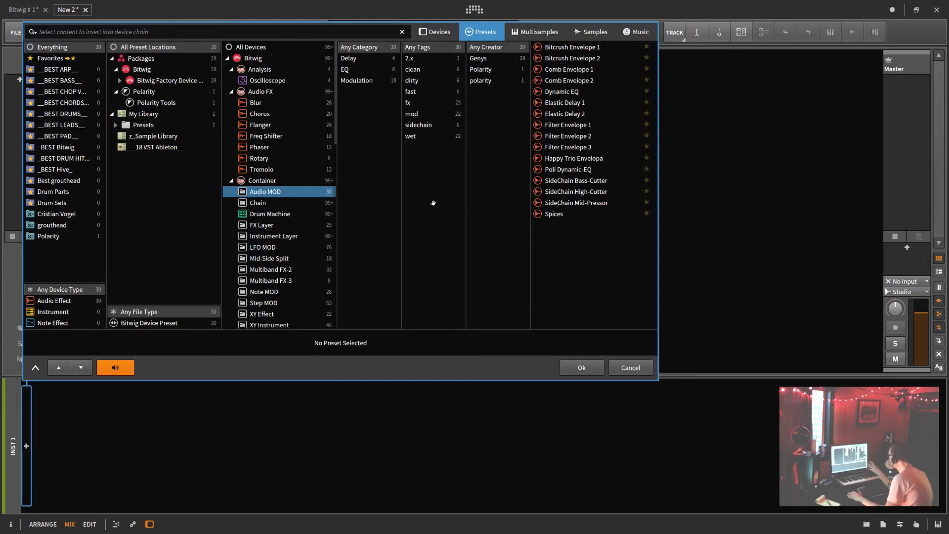
{"action": "left_click", "coordinate": [256, 49]}
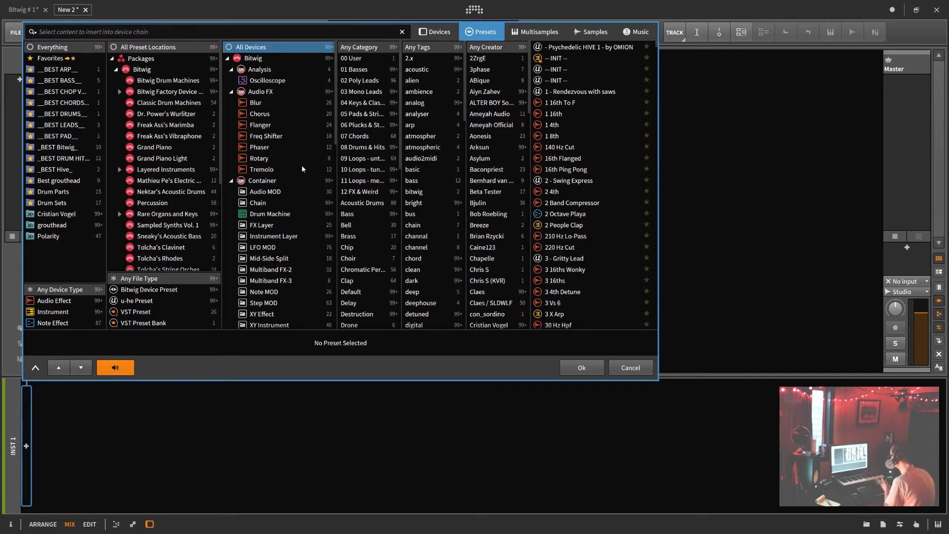
Look through the Devices, Presets, Multisamples, Samples and Music content types, ending on Devices.
{"action": "left_click", "coordinate": [439, 33]}
{"action": "left_click", "coordinate": [481, 33]}
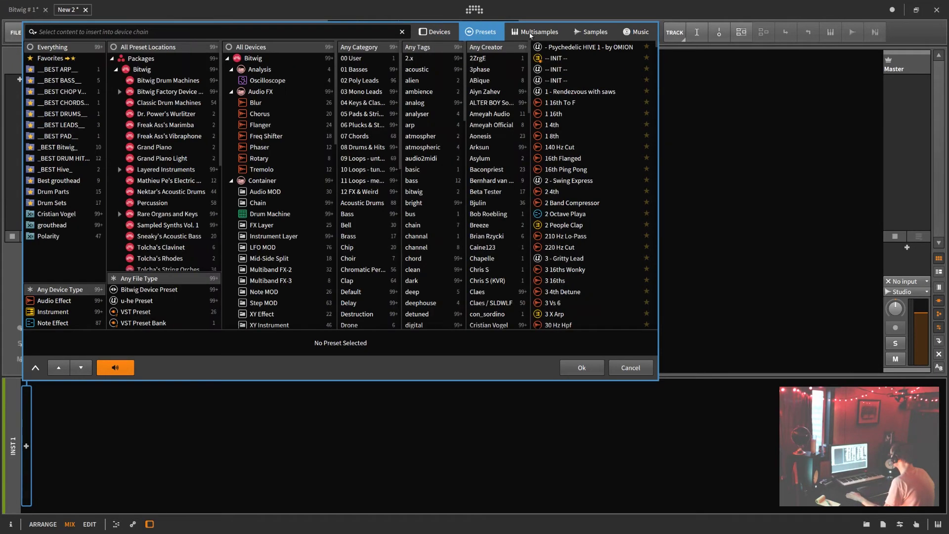
{"action": "left_click", "coordinate": [530, 33]}
{"action": "left_click", "coordinate": [597, 32]}
{"action": "left_click", "coordinate": [635, 32]}
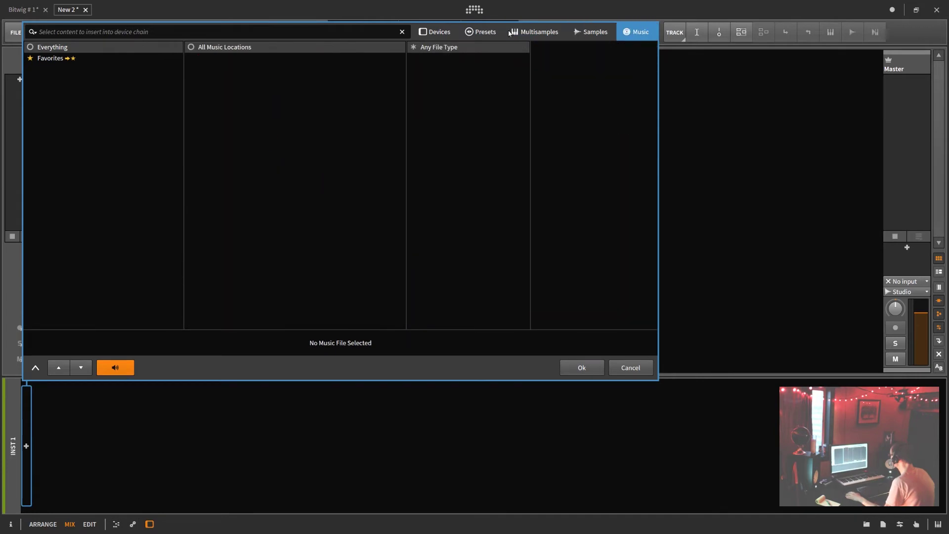
{"action": "left_click", "coordinate": [440, 32]}
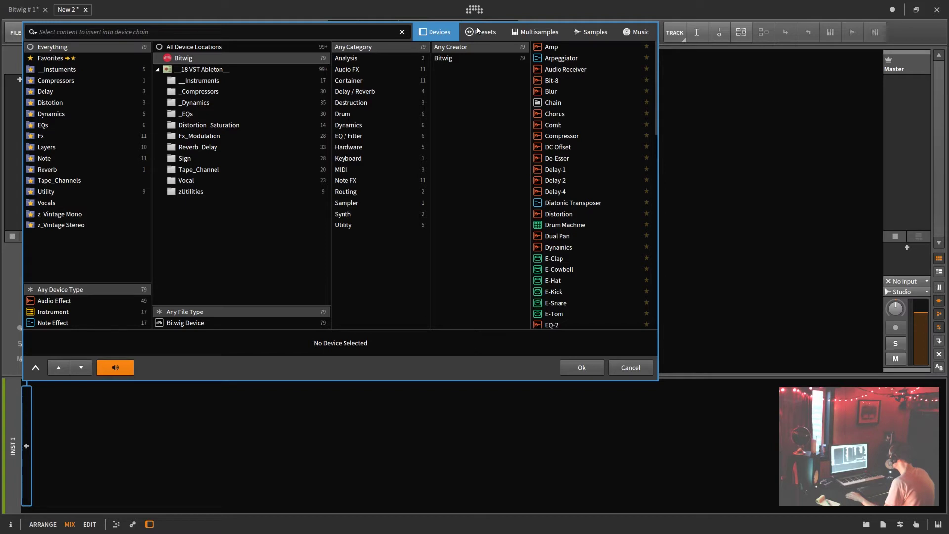
Inspect the option for remembering filters when adding a new track, and cancel adding the track.
{"action": "right_click", "coordinate": [244, 248]}
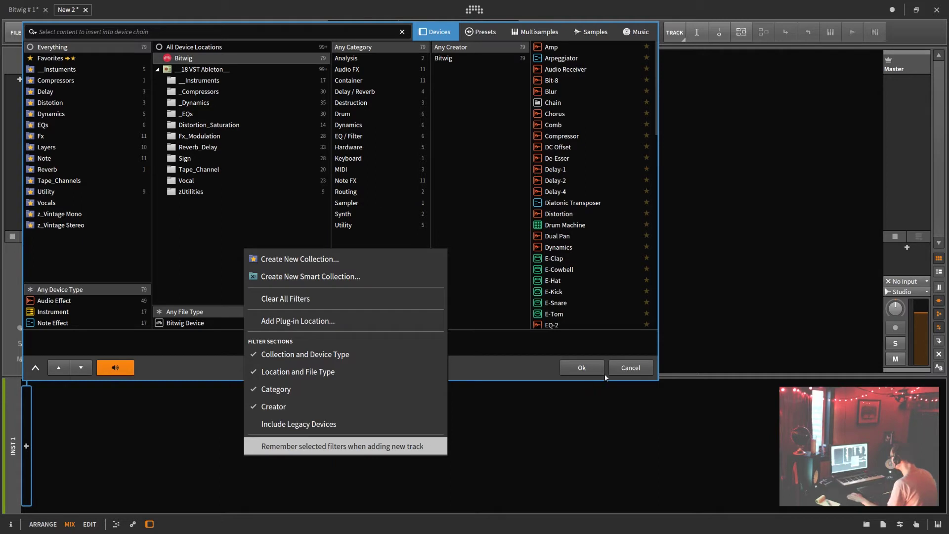
{"action": "left_click", "coordinate": [622, 371]}
{"action": "left_click", "coordinate": [622, 368]}
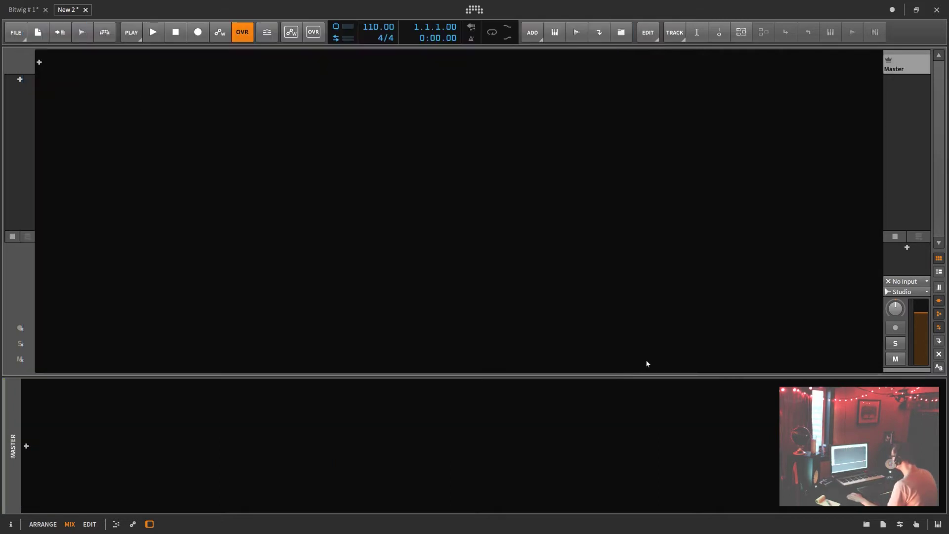
Open the device browser for the Master track, inspect the option for remembering filters on audio effect insertion, and close the browser.
{"action": "left_click", "coordinate": [907, 247]}
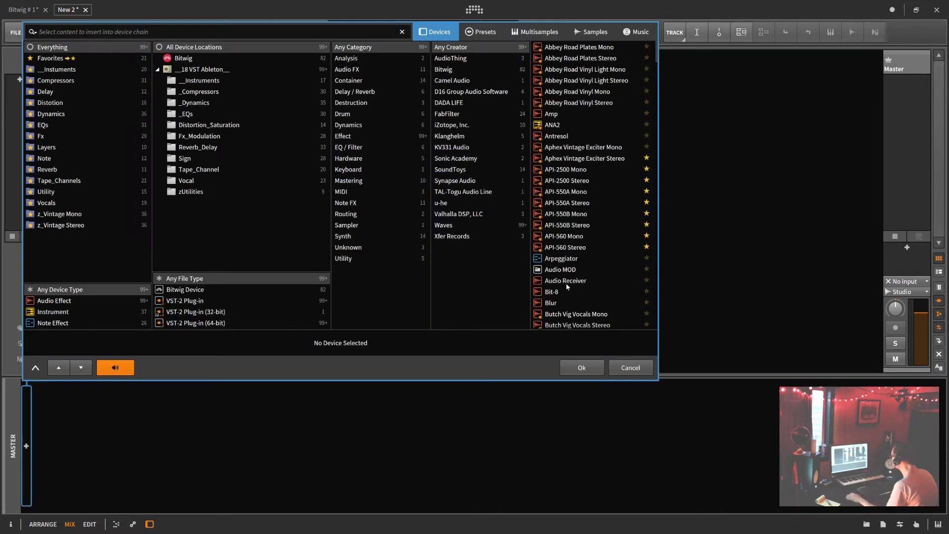
{"action": "right_click", "coordinate": [234, 231]}
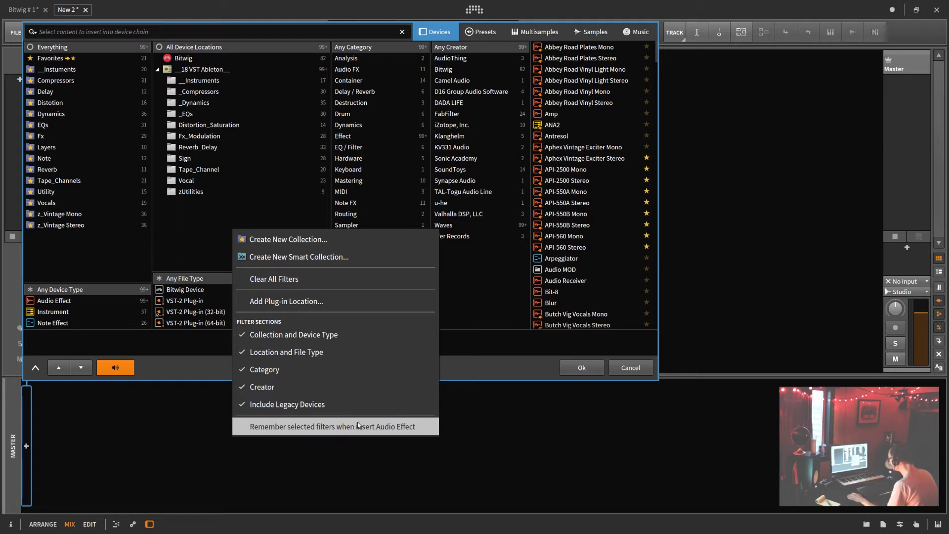
{"action": "left_click", "coordinate": [409, 430]}
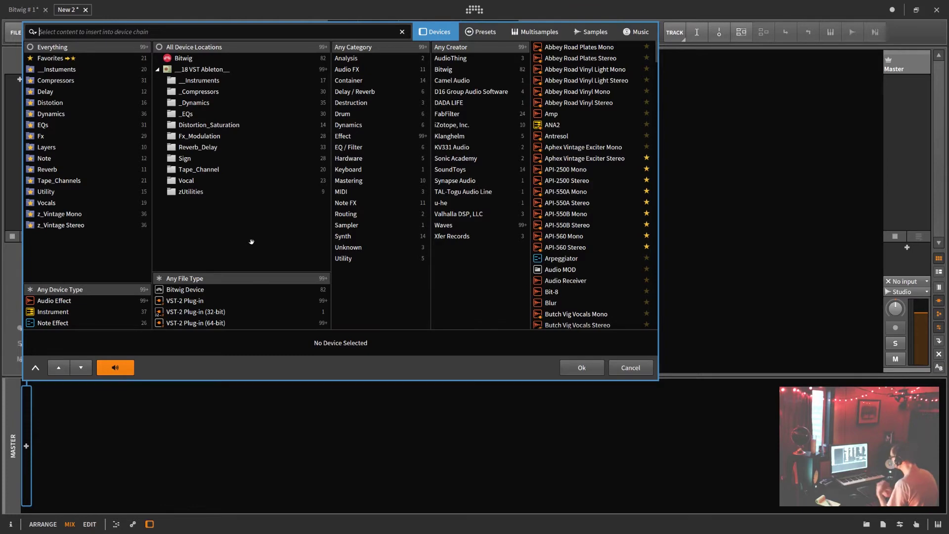
{"action": "key", "text": "Escape"}
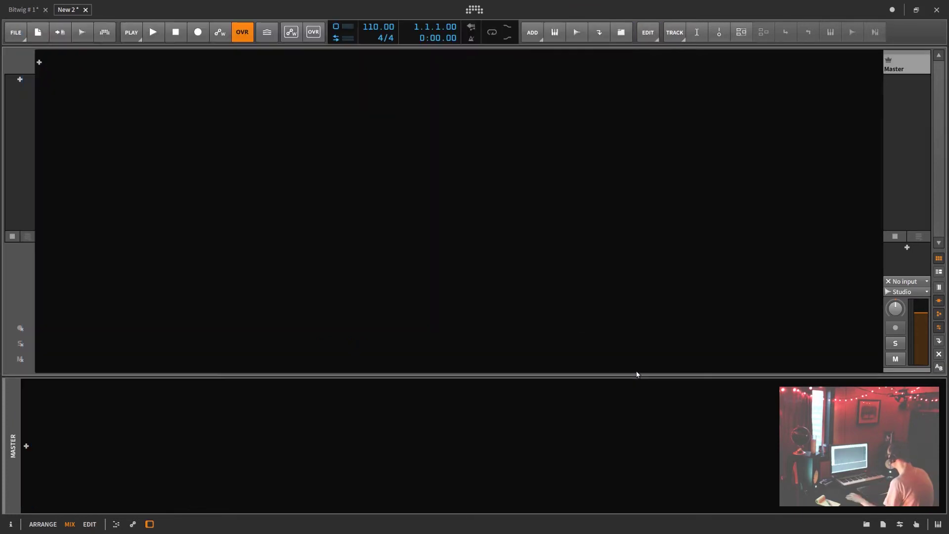
Add a new instrument track loaded with the Bitwig Polysynth device.
{"action": "left_click", "coordinate": [40, 62]}
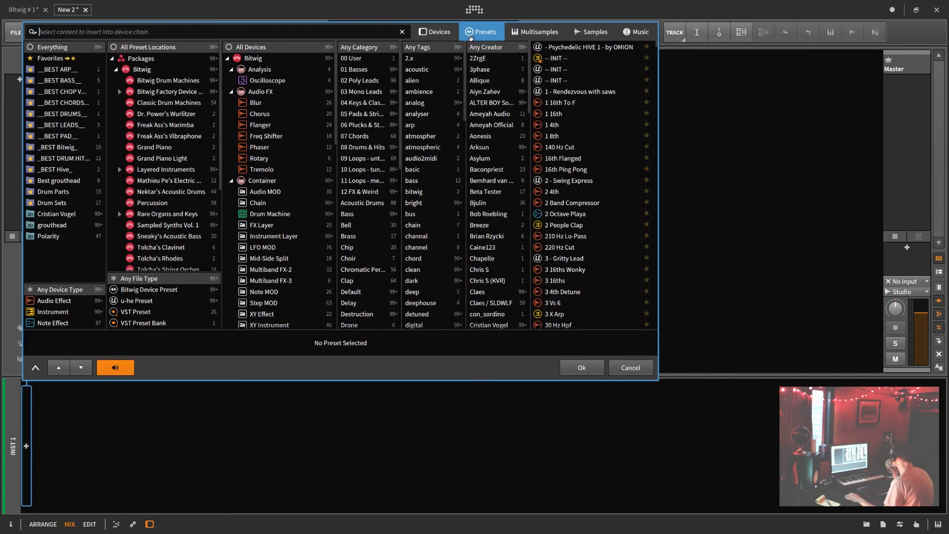
{"action": "left_click", "coordinate": [437, 32]}
{"action": "scroll", "coordinate": [540, 181], "scroll_direction": "down", "scroll_amount": 7}
{"action": "scroll", "coordinate": [540, 181], "scroll_direction": "down", "scroll_amount": 6}
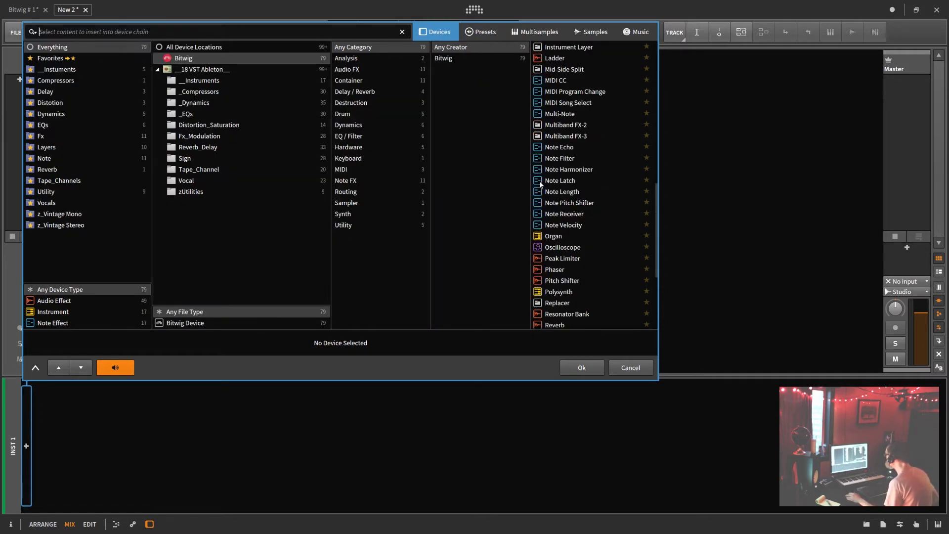
{"action": "left_click", "coordinate": [557, 293]}
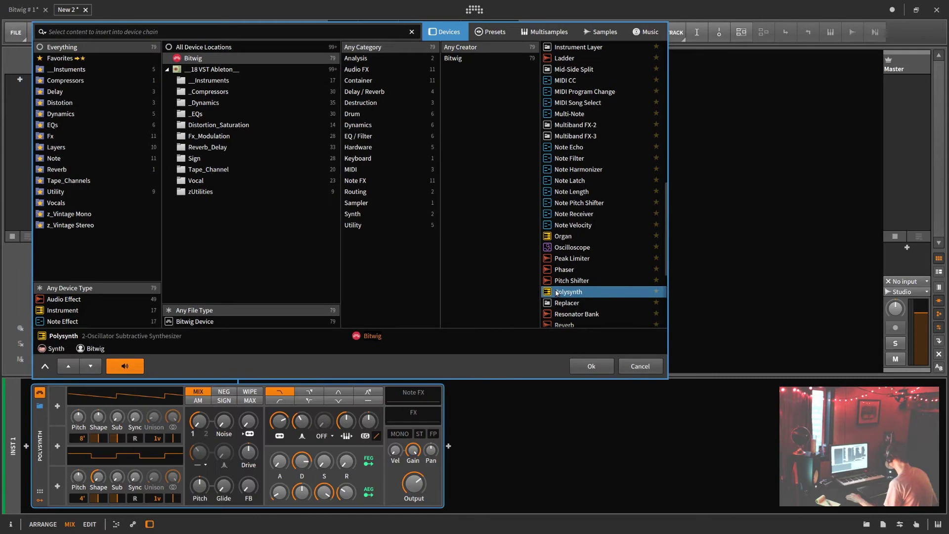
{"action": "right_click", "coordinate": [404, 265]}
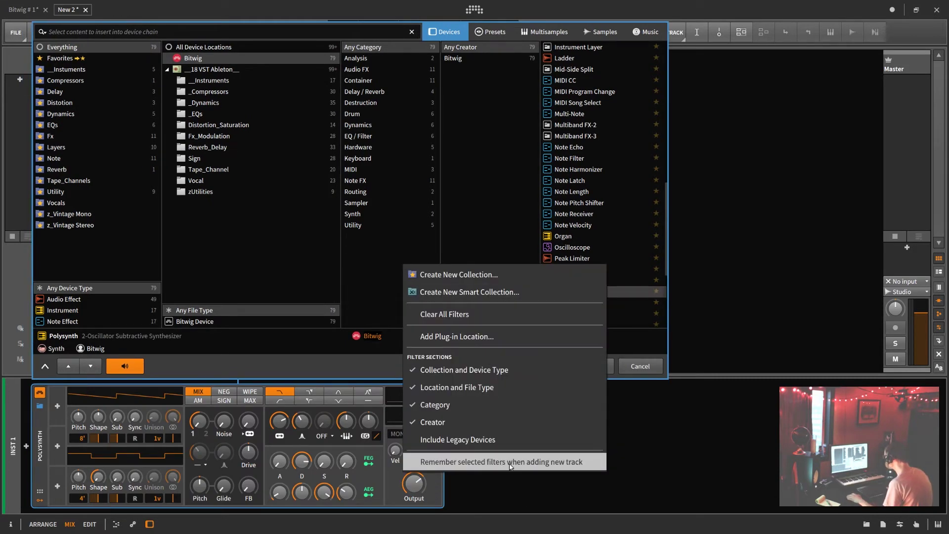
{"action": "left_click", "coordinate": [609, 367]}
Open the device browser after Polysynth, inspect the filter-memory option for audio effects, and cancel without inserting anything.
{"action": "left_click", "coordinate": [448, 448]}
{"action": "right_click", "coordinate": [527, 210]}
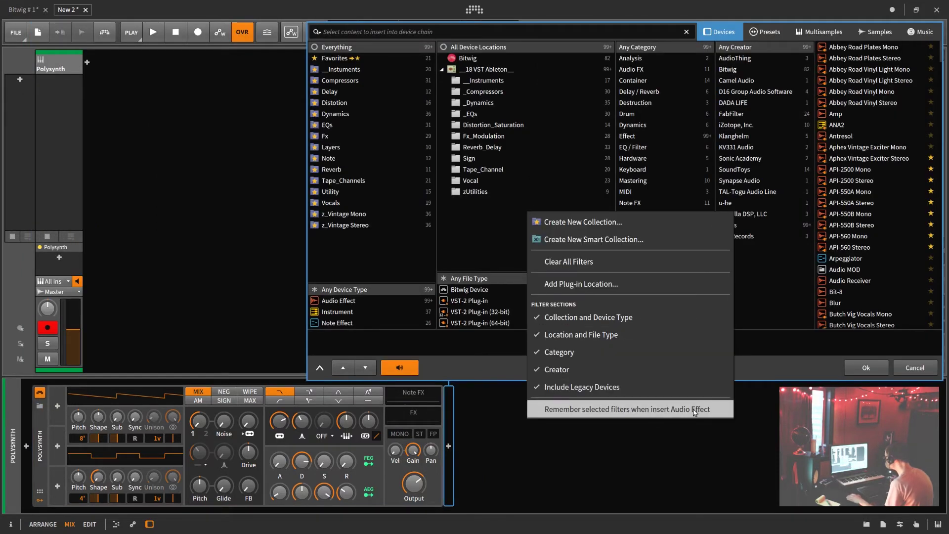
{"action": "left_click", "coordinate": [910, 369]}
{"action": "left_click", "coordinate": [909, 368]}
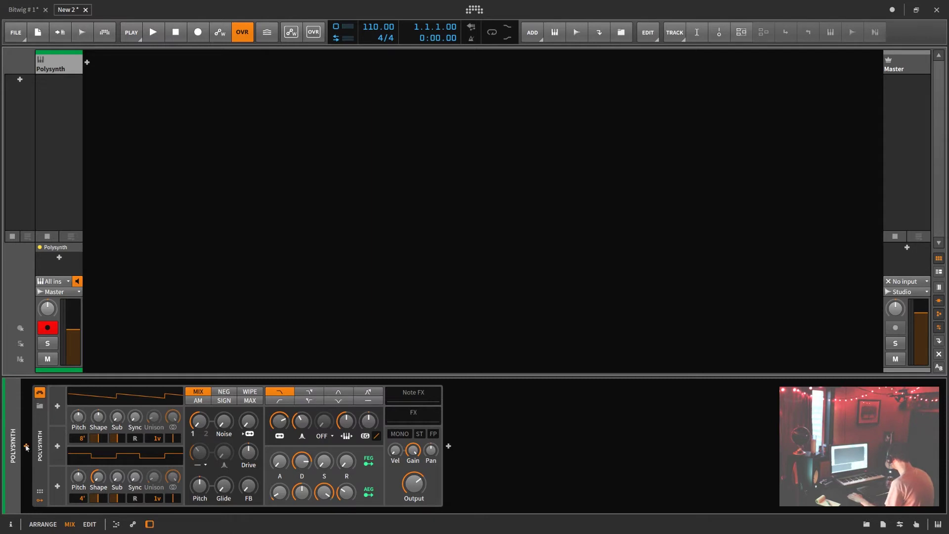
Open the device browser in front of Polysynth and inspect the filter-memory option for note effects.
{"action": "left_click", "coordinate": [26, 447]}
{"action": "right_click", "coordinate": [354, 267]}
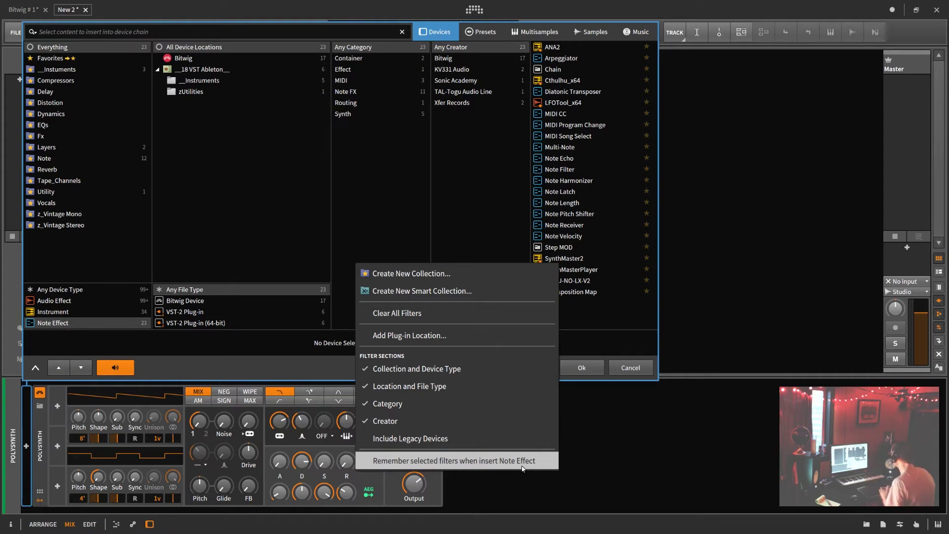
{"action": "left_click", "coordinate": [266, 190]}
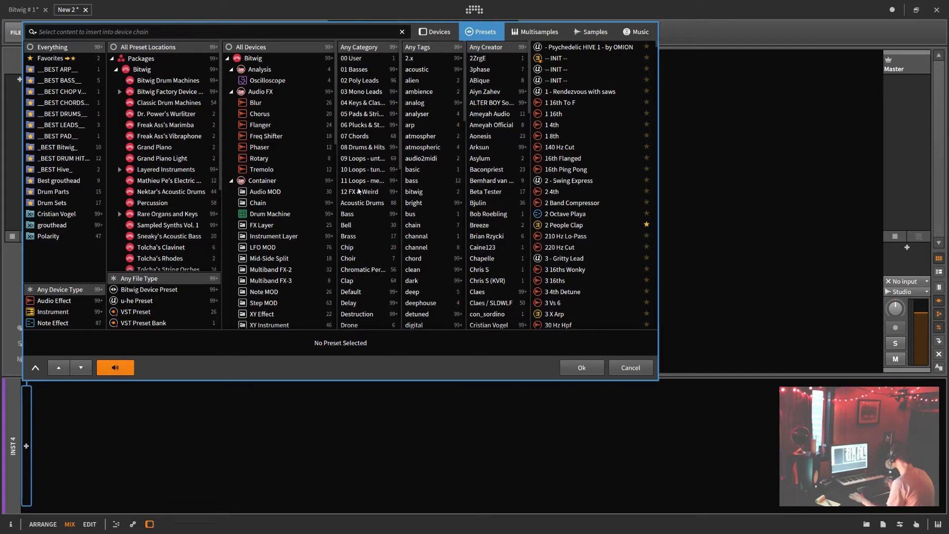
Filter the new track's presets by Tremolo, view the available options, and clear the filter again.
{"action": "right_click", "coordinate": [278, 169]}
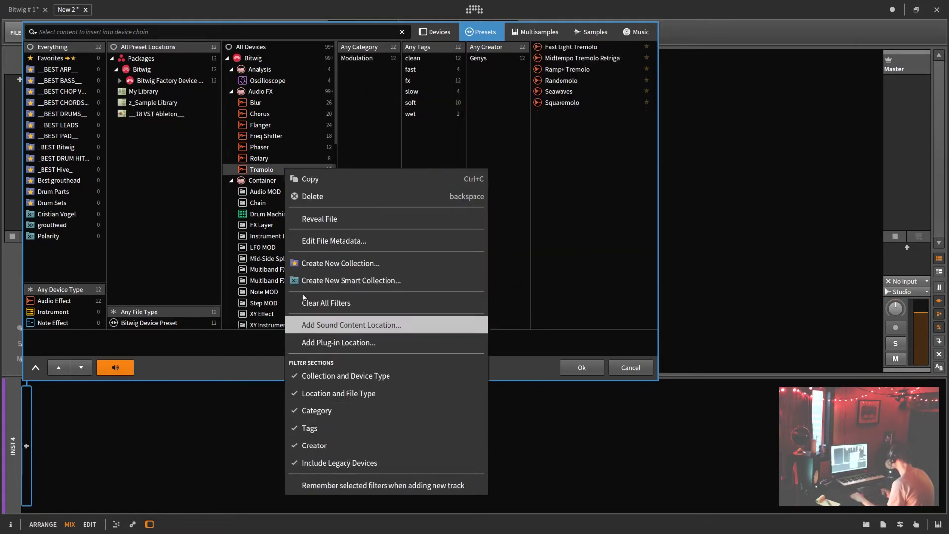
{"action": "left_click", "coordinate": [68, 59]}
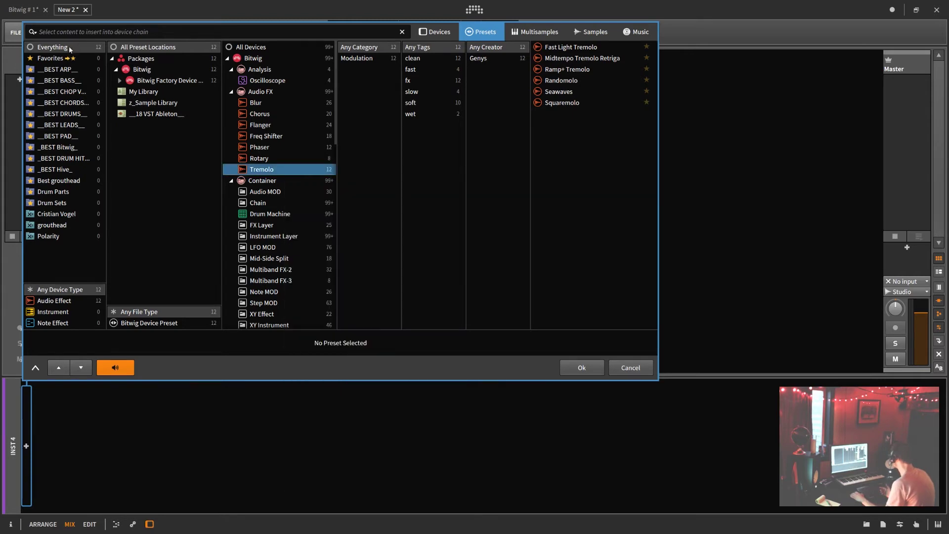
{"action": "left_click", "coordinate": [69, 47]}
Hide the Location and File Type section and the Tags section in the preset browser.
{"action": "right_click", "coordinate": [297, 48]}
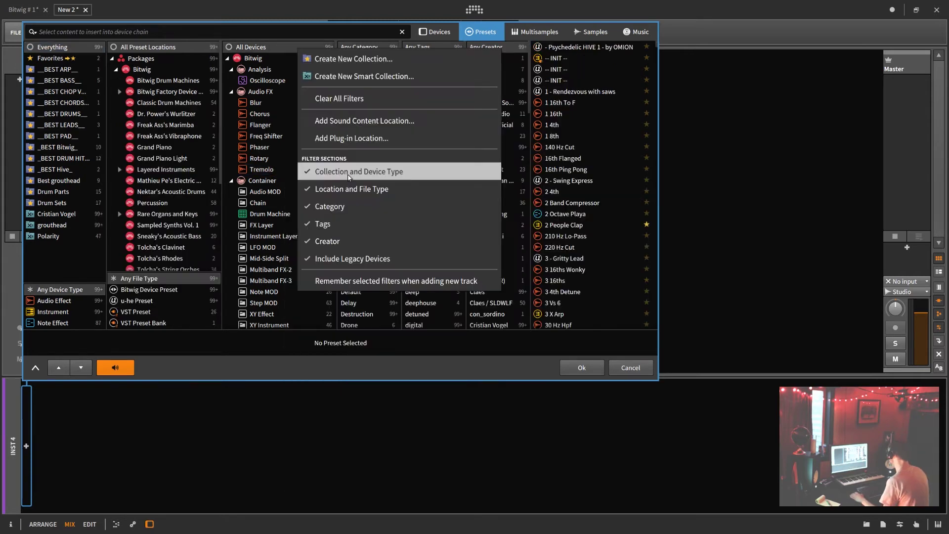
{"action": "left_click", "coordinate": [378, 191]}
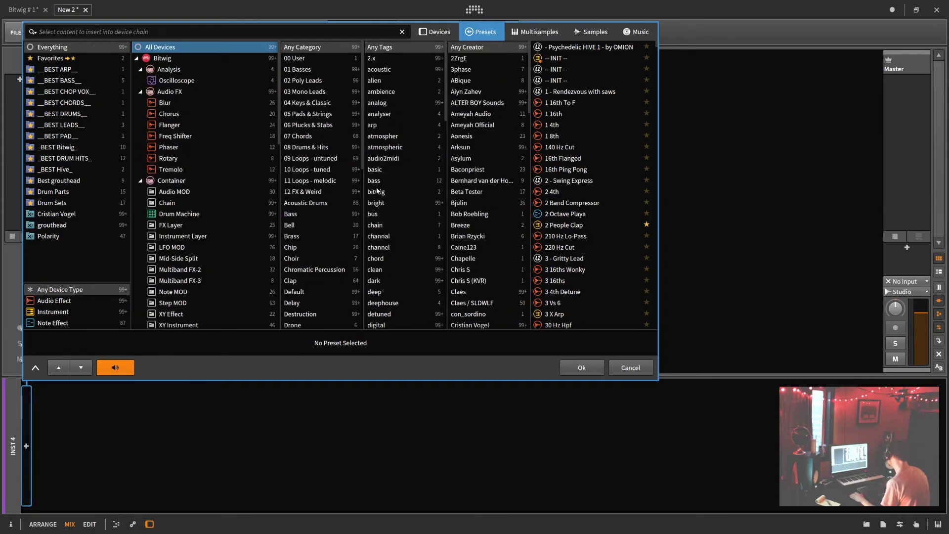
{"action": "right_click", "coordinate": [234, 152]}
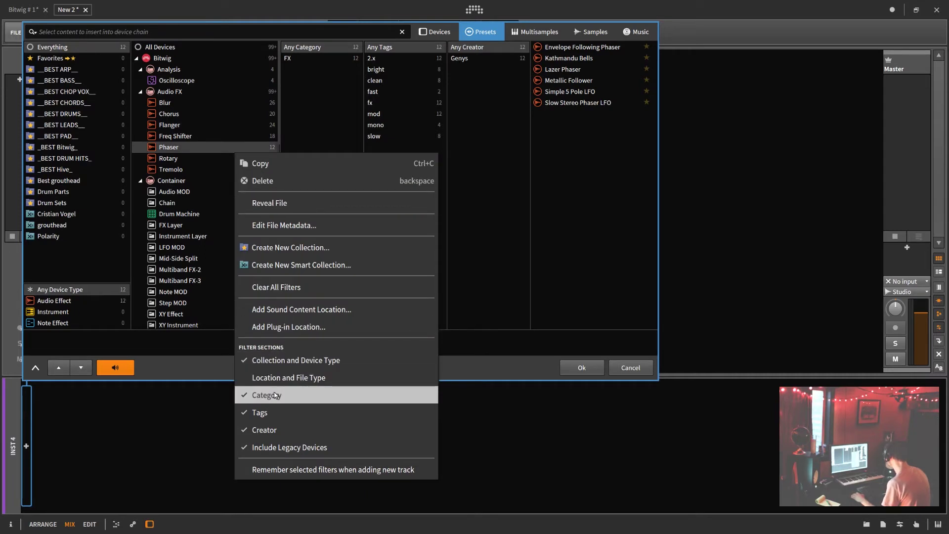
{"action": "left_click", "coordinate": [262, 414]}
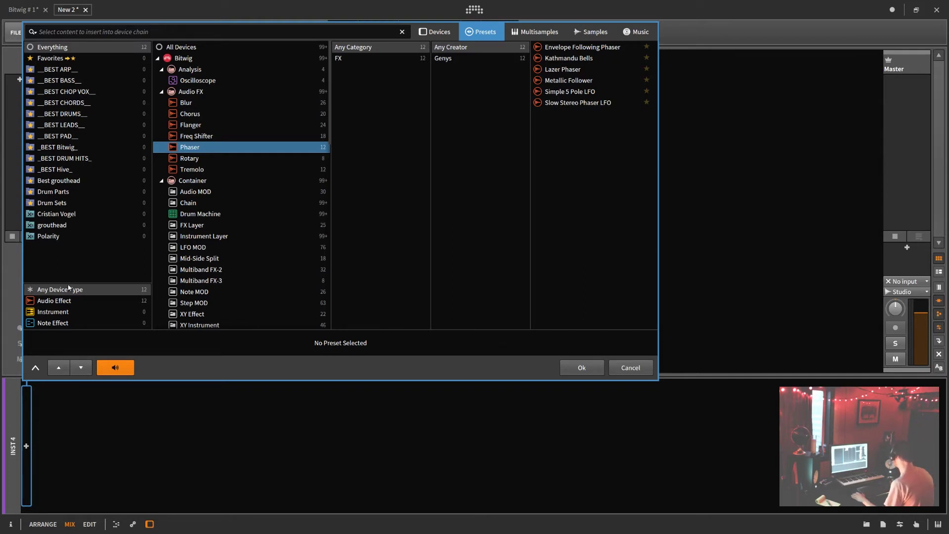
Reset the preset browser's device filter to All Devices and review which filter sections are enabled.
{"action": "left_click", "coordinate": [225, 45]}
{"action": "right_click", "coordinate": [225, 45]}
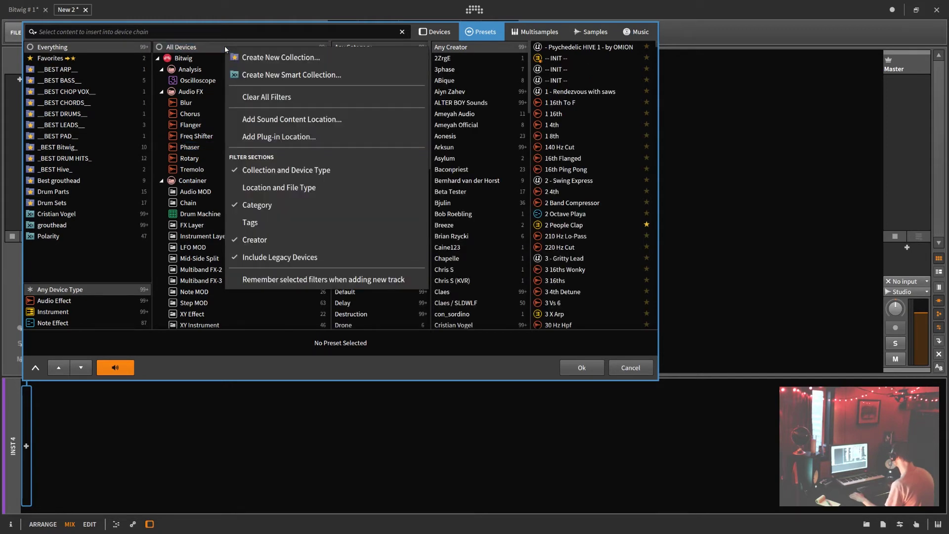
{"action": "left_click", "coordinate": [212, 43]}
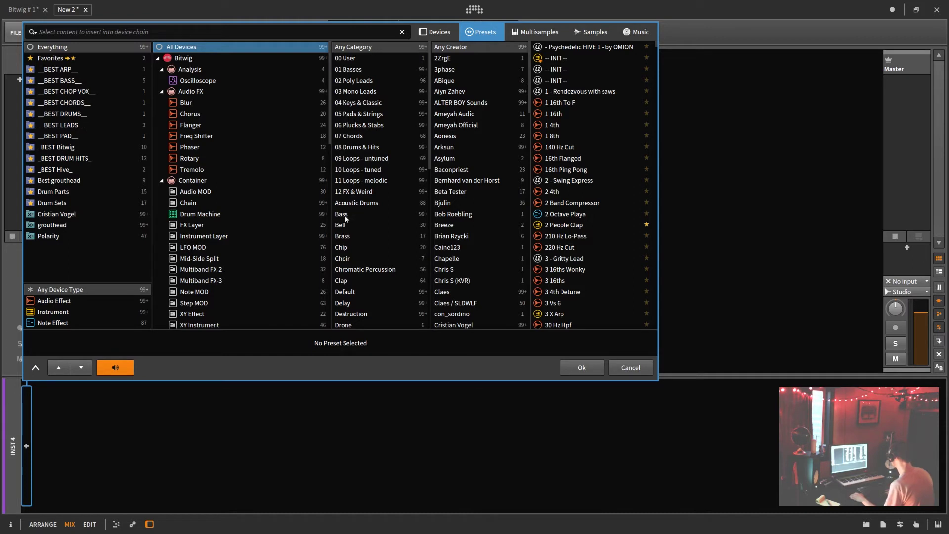
Examine the entries in the preset browser's category and creator lists.
{"action": "scroll", "coordinate": [346, 247], "scroll_direction": "down", "scroll_amount": 8}
{"action": "scroll", "coordinate": [345, 274], "scroll_direction": "up", "scroll_amount": 6}
{"action": "scroll", "coordinate": [346, 247], "scroll_direction": "down", "scroll_amount": 7}
{"action": "scroll", "coordinate": [345, 218], "scroll_direction": "up", "scroll_amount": 7}
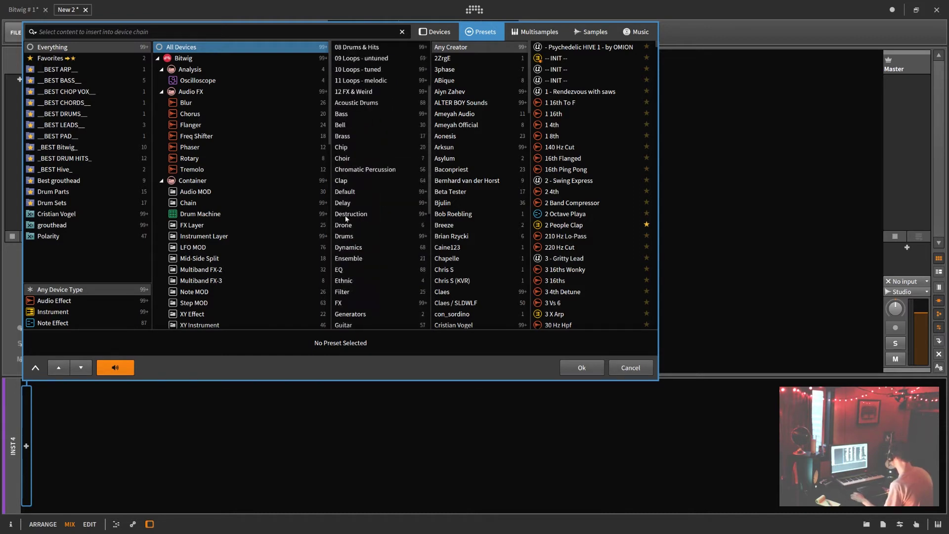
{"action": "scroll", "coordinate": [346, 218], "scroll_direction": "down", "scroll_amount": 6}
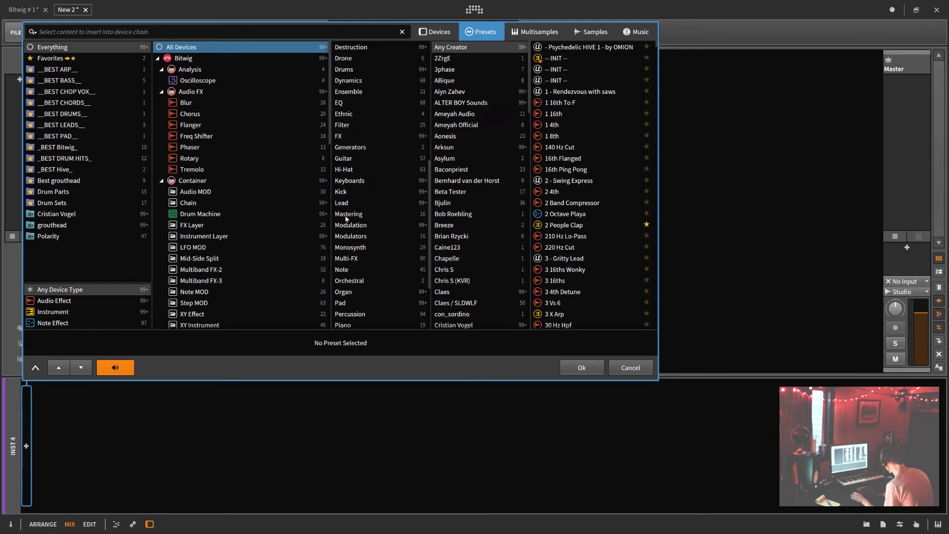
{"action": "scroll", "coordinate": [347, 221], "scroll_direction": "up", "scroll_amount": 8}
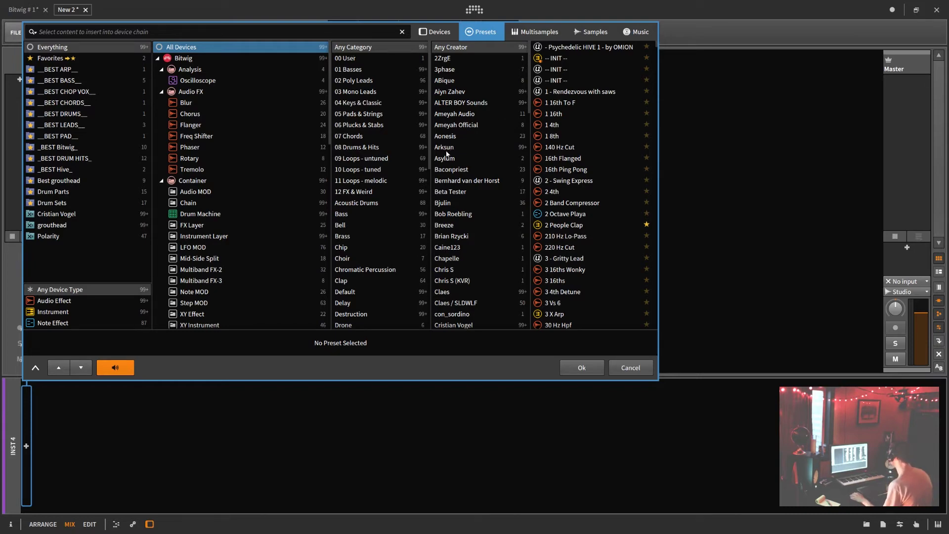
{"action": "scroll", "coordinate": [446, 155], "scroll_direction": "down", "scroll_amount": 20}
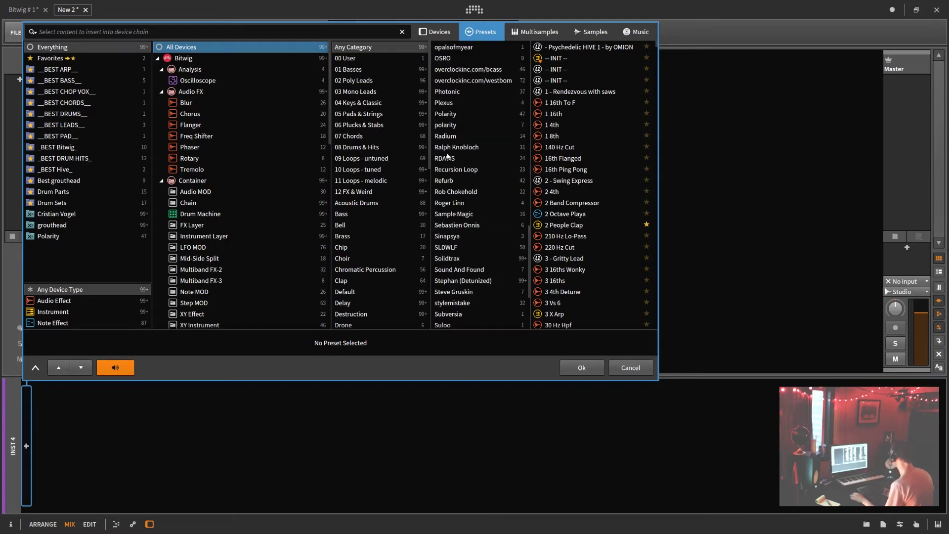
Return to the top of the creator list, filter the presets by the __BEST DRUMS__ collection, and reset to Everything.
{"action": "scroll", "coordinate": [447, 157], "scroll_direction": "up", "scroll_amount": 20}
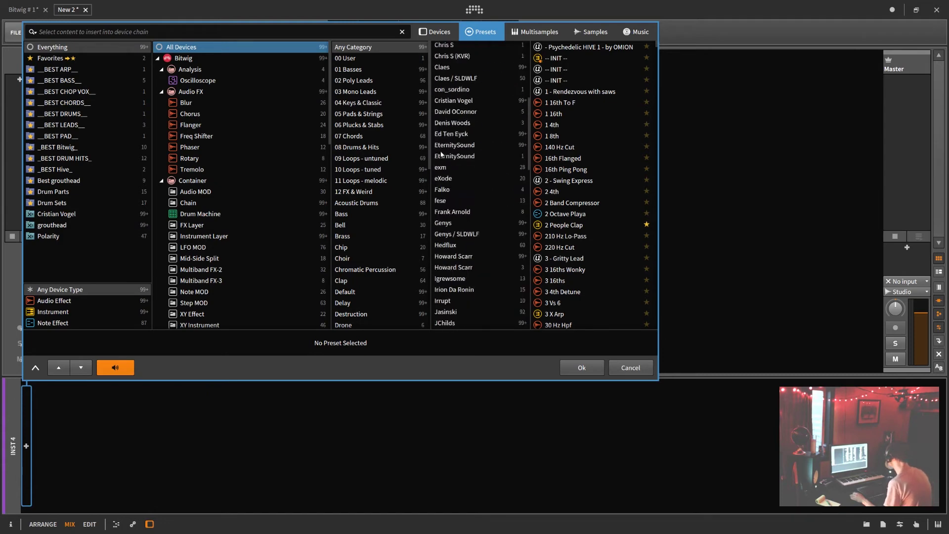
{"action": "scroll", "coordinate": [439, 154], "scroll_direction": "up", "scroll_amount": 10}
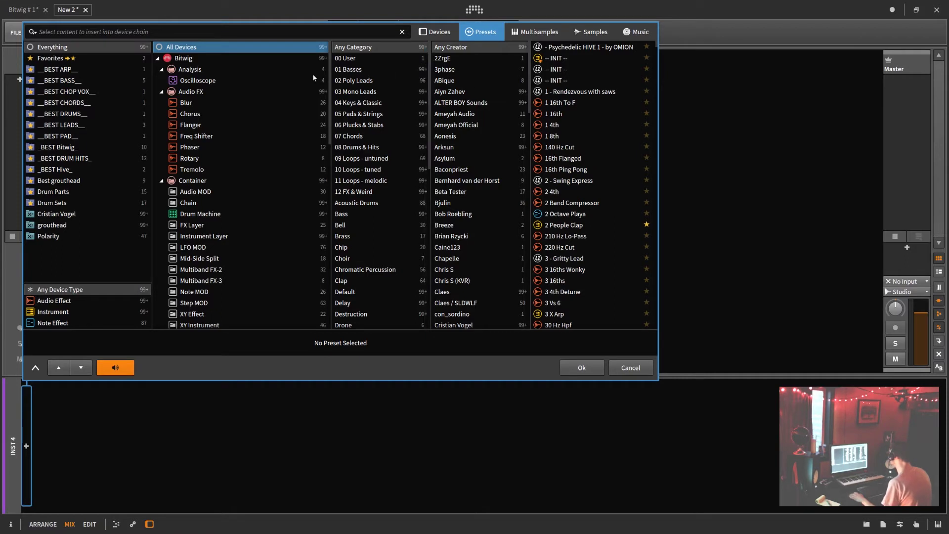
{"action": "left_click", "coordinate": [365, 48]}
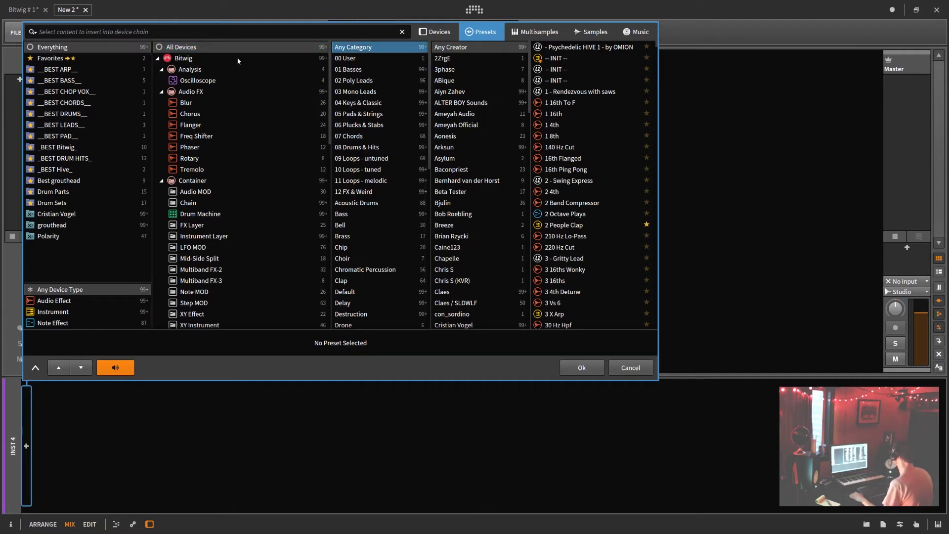
{"action": "left_click", "coordinate": [54, 115]}
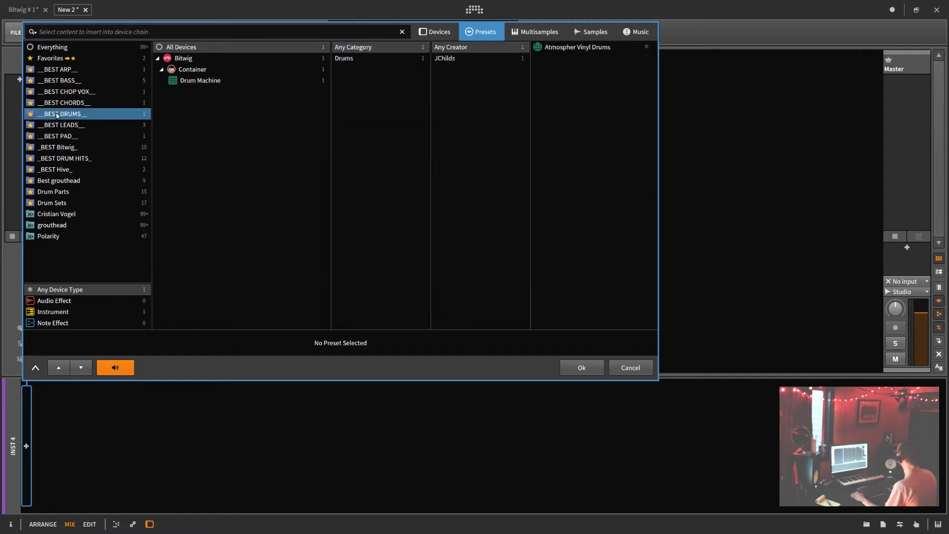
{"action": "left_click", "coordinate": [61, 48]}
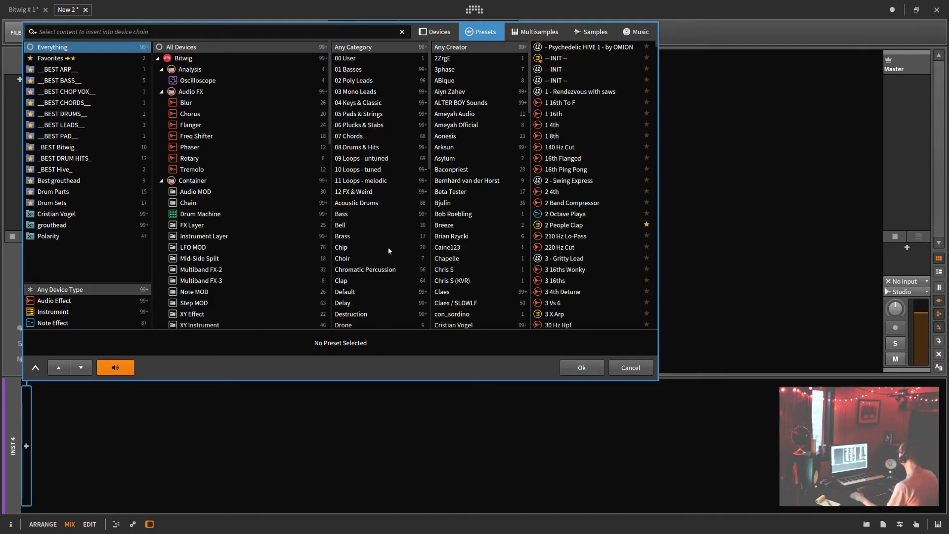
Hide the Creator section and the Category section in the preset browser.
{"action": "right_click", "coordinate": [263, 226]}
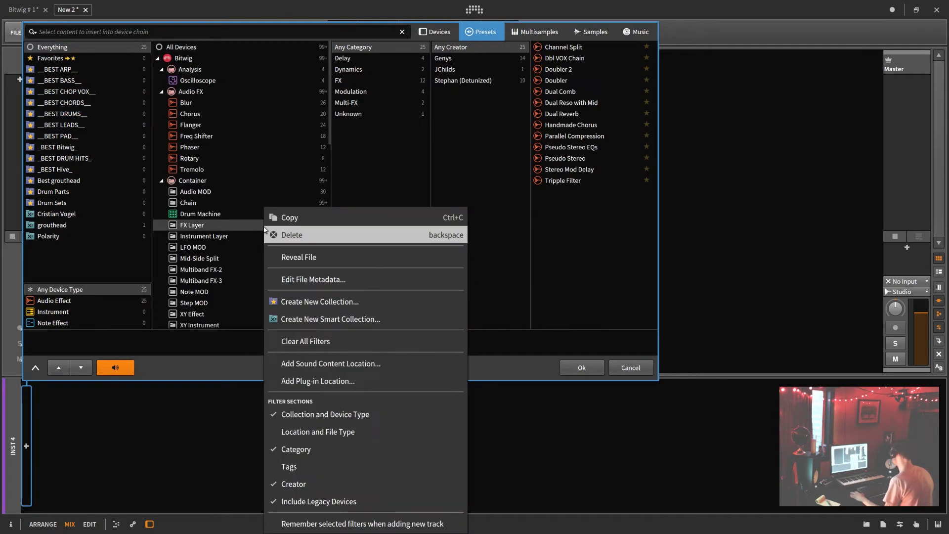
{"action": "left_click", "coordinate": [307, 484]}
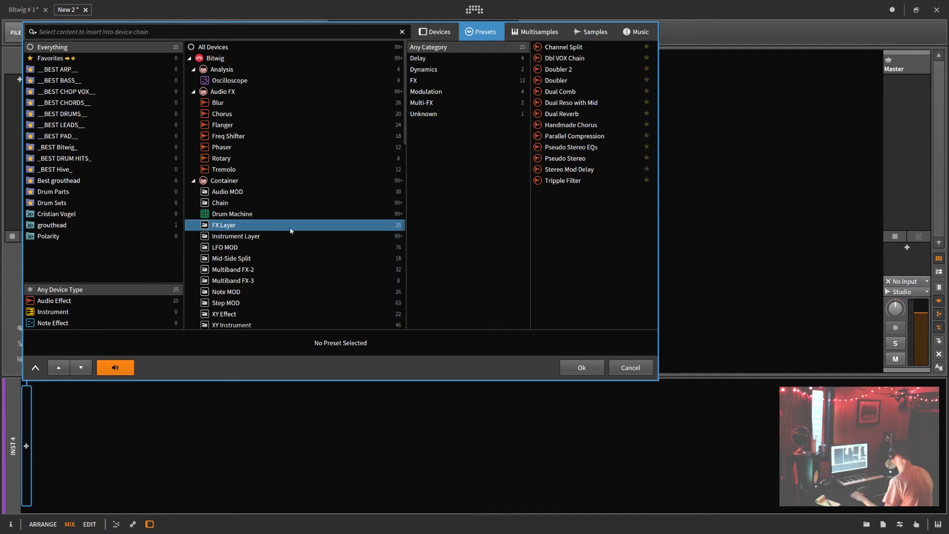
{"action": "right_click", "coordinate": [322, 213]}
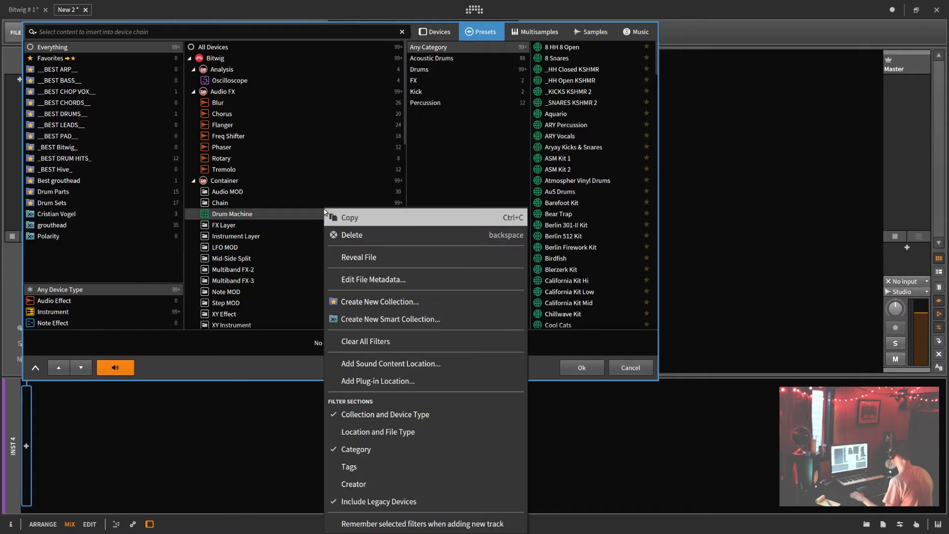
{"action": "left_click", "coordinate": [365, 450]}
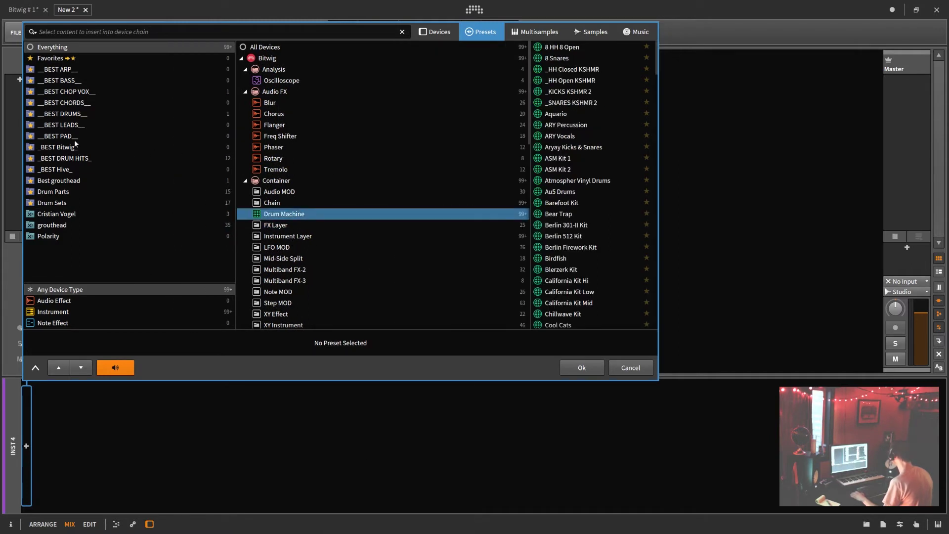
Filter the presets by Freq Shifter, reset the device filter to All Devices, and show the Tags section.
{"action": "left_click", "coordinate": [275, 140]}
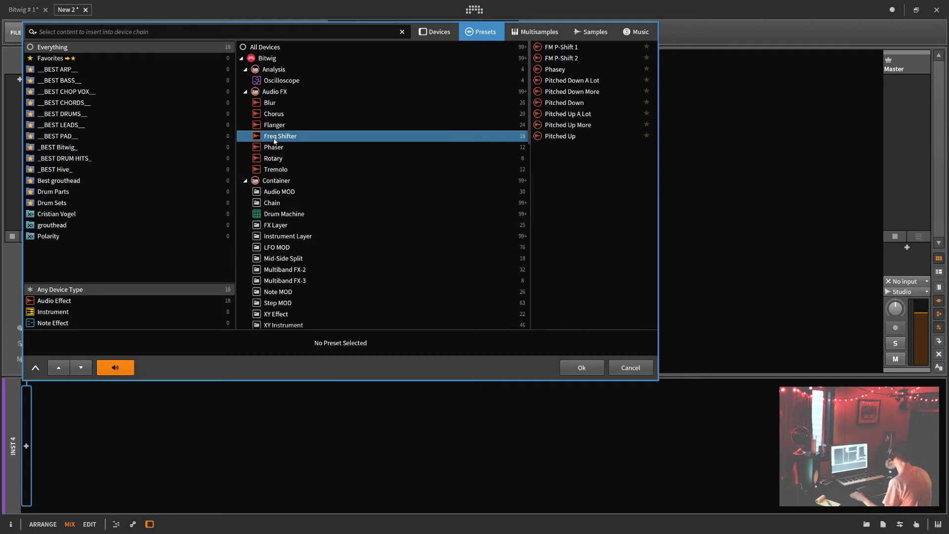
{"action": "left_click", "coordinate": [275, 59]}
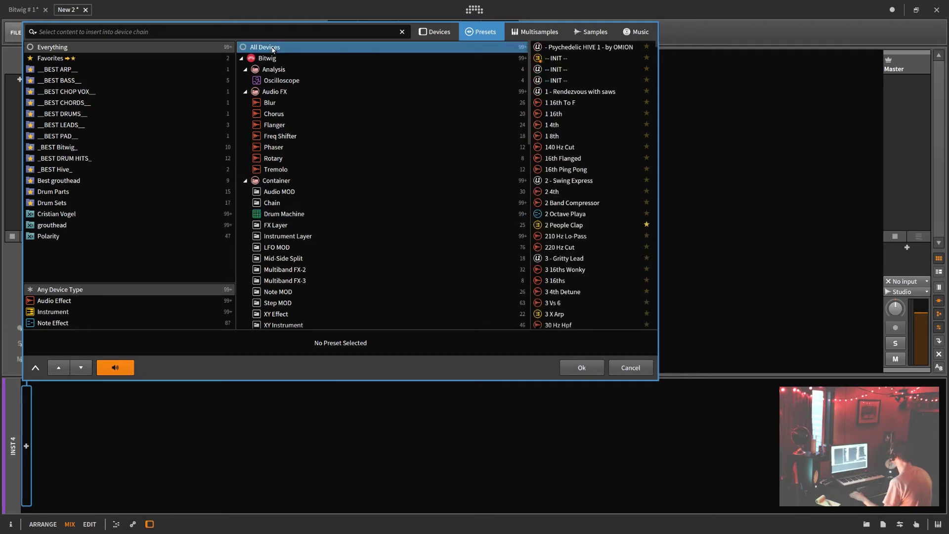
{"action": "right_click", "coordinate": [478, 194]}
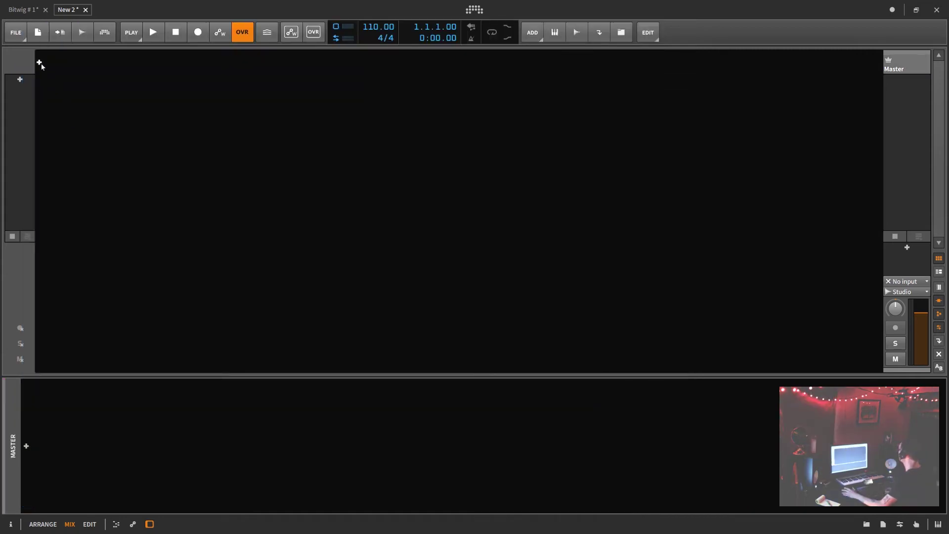
Add an instrument track and filter its device browser to the __Instuments collection across All Device Locations.
{"action": "left_click", "coordinate": [40, 63]}
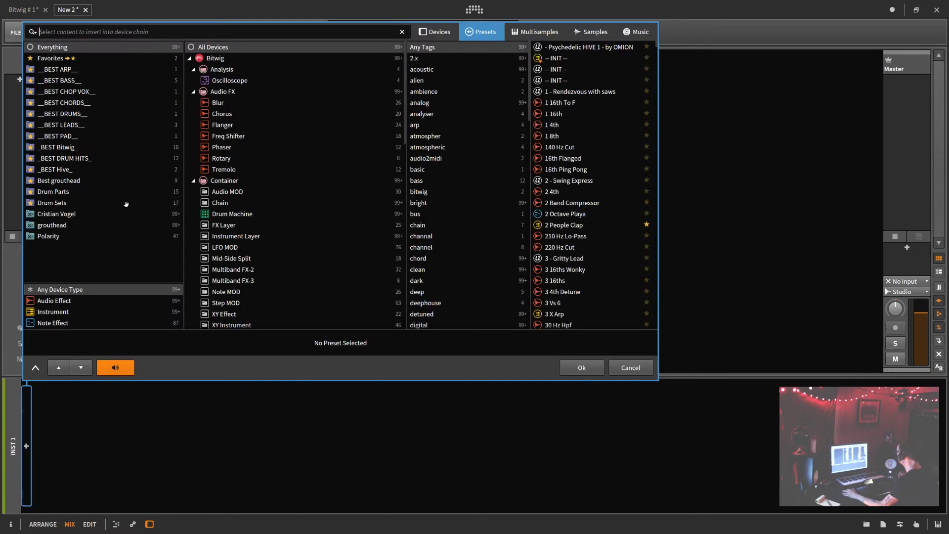
{"action": "left_click", "coordinate": [440, 33]}
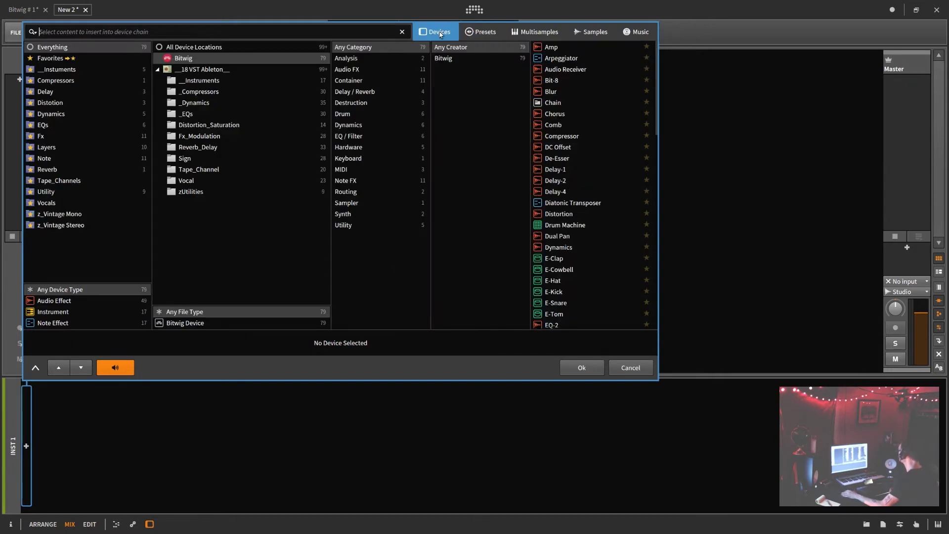
{"action": "left_click", "coordinate": [56, 70]}
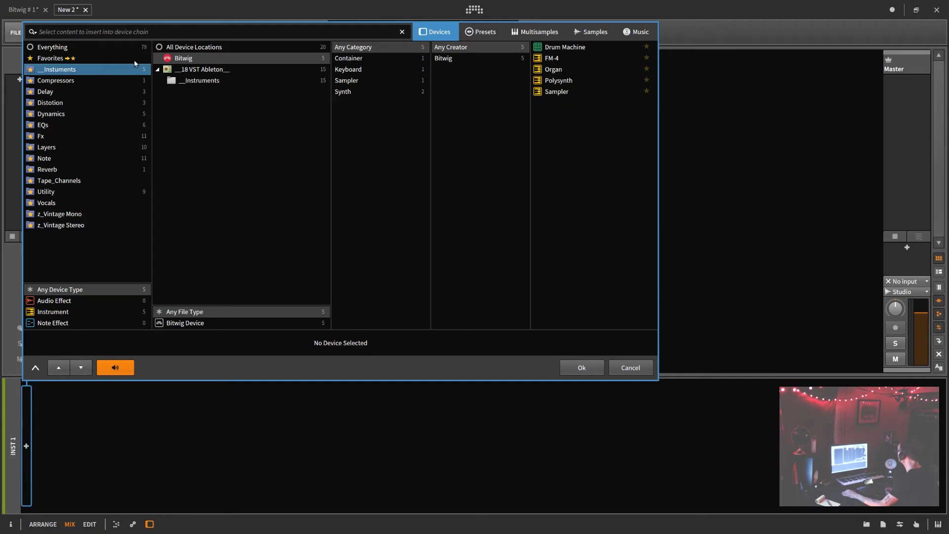
{"action": "left_click", "coordinate": [180, 48]}
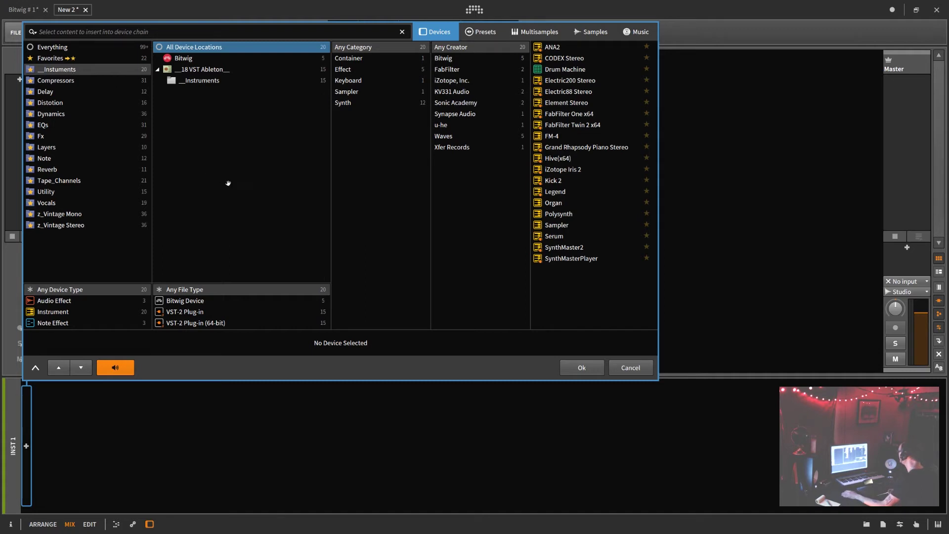
Have the selected device filters remembered when adding a new track, and confirm the track without choosing a device.
{"action": "right_click", "coordinate": [226, 182]}
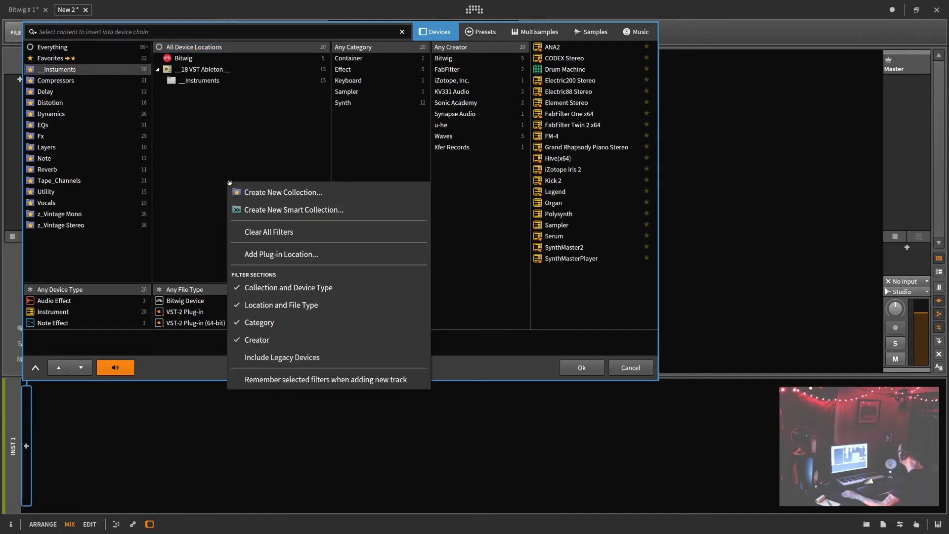
{"action": "left_click", "coordinate": [329, 385]}
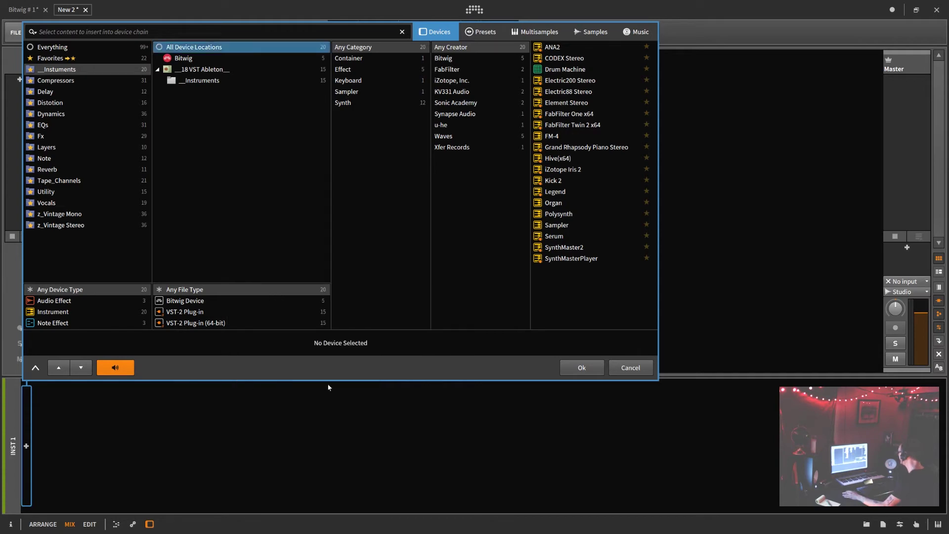
{"action": "left_click", "coordinate": [569, 371]}
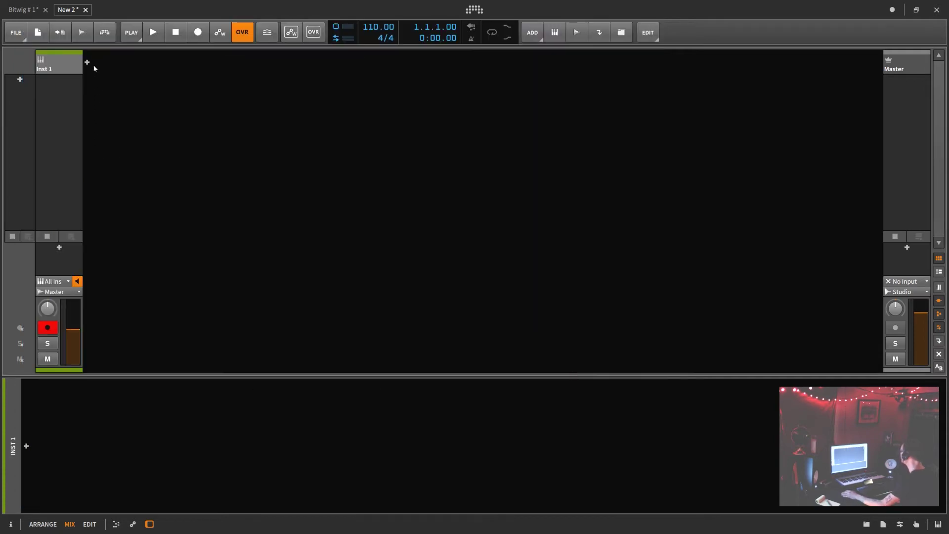
Add a second empty instrument track, hiding the Location and File Type section in its device browser.
{"action": "left_click", "coordinate": [88, 63]}
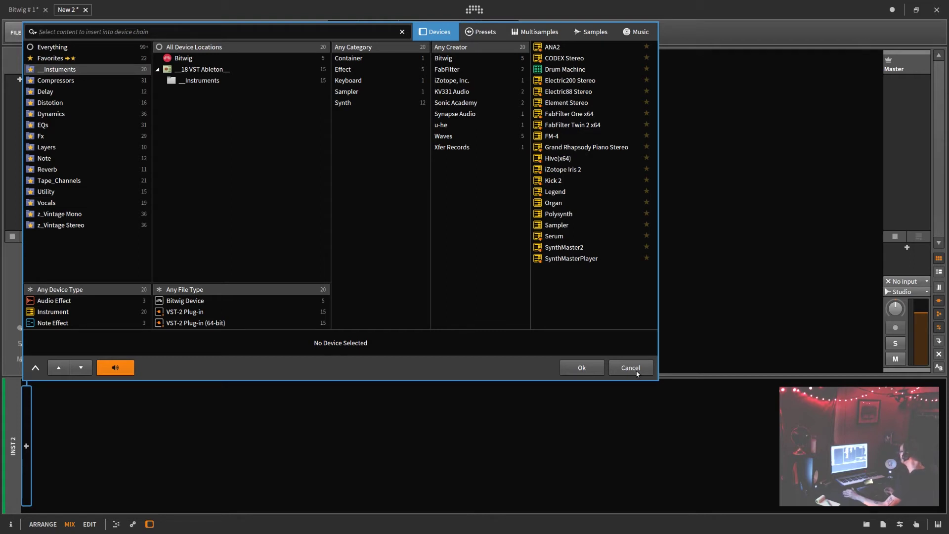
{"action": "right_click", "coordinate": [276, 200]}
{"action": "left_click", "coordinate": [333, 264]}
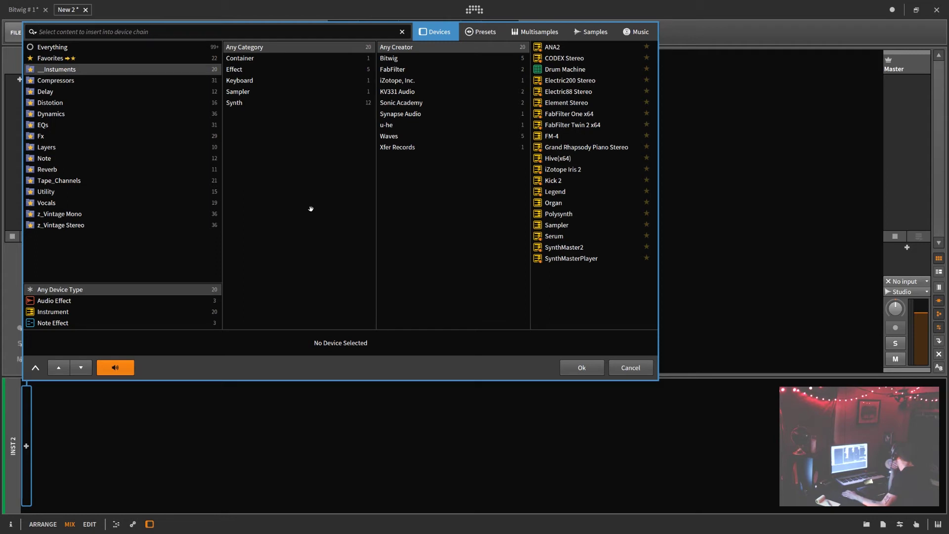
{"action": "left_click", "coordinate": [568, 366]}
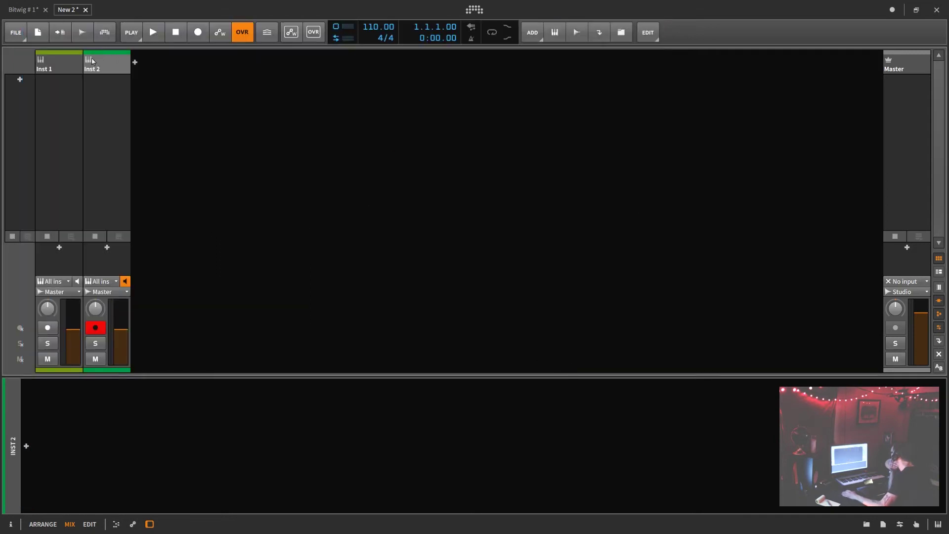
Delete both instrument tracks and start a new instrument track with its device browser open.
{"action": "left_click", "coordinate": [74, 64], "text": "shift"}
{"action": "key", "text": "Delete"}
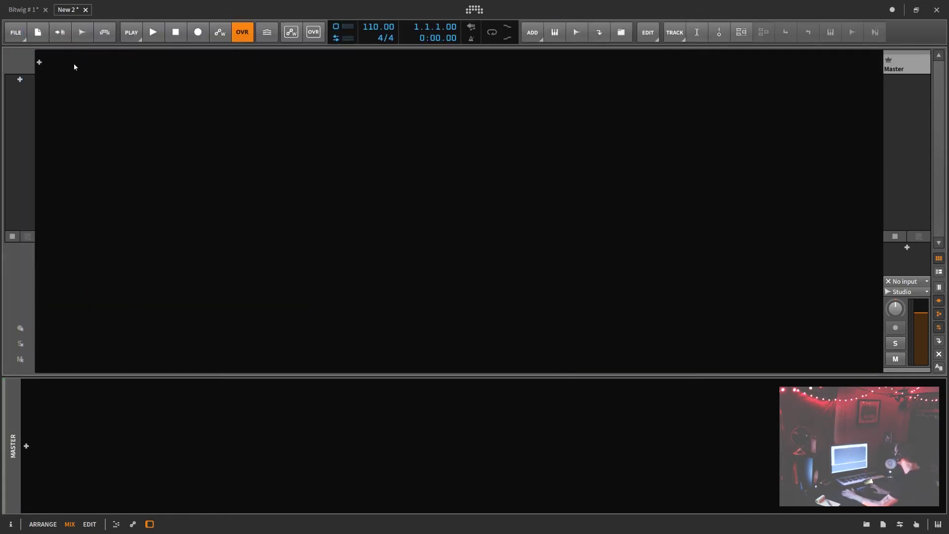
{"action": "left_click", "coordinate": [40, 62]}
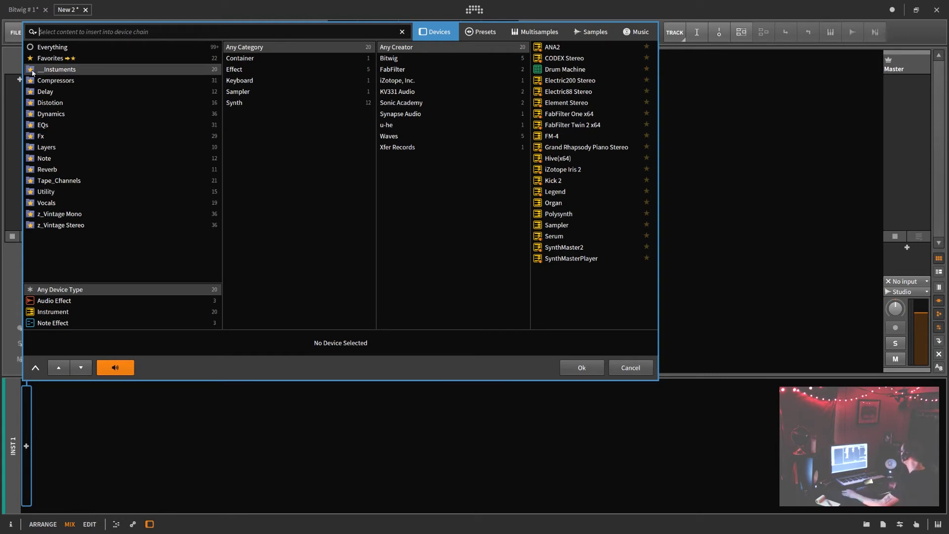
Show the Location and File Type section in the device browser and hide it again.
{"action": "right_click", "coordinate": [282, 228]}
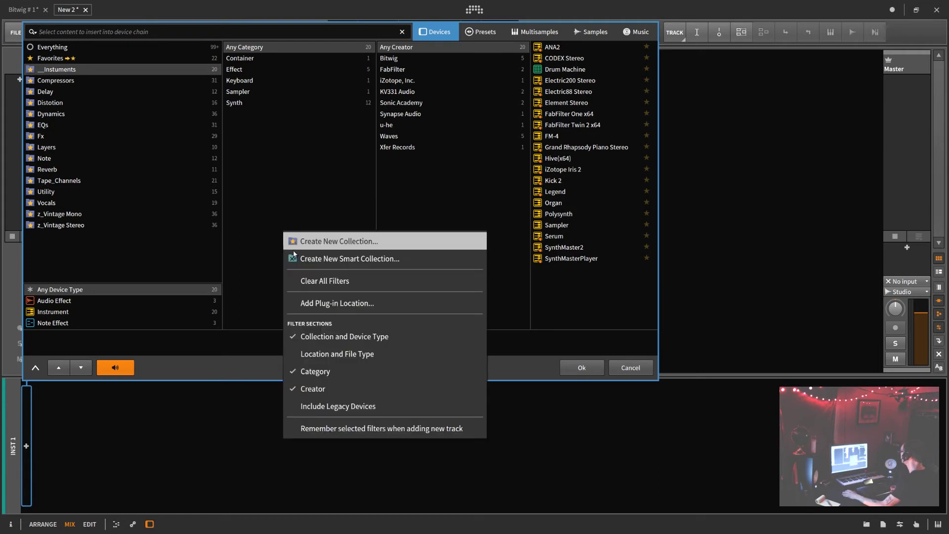
{"action": "left_click", "coordinate": [334, 361]}
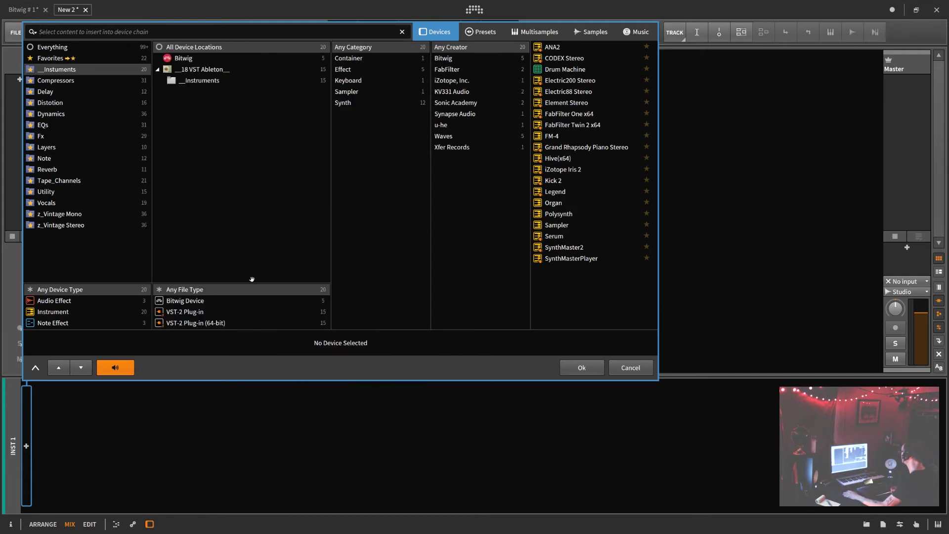
{"action": "right_click", "coordinate": [209, 186]}
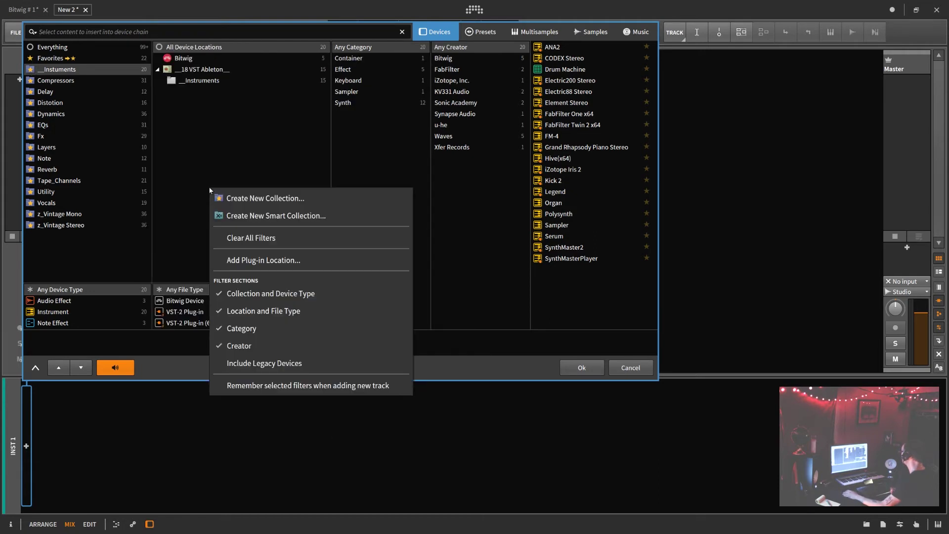
{"action": "left_click", "coordinate": [258, 311]}
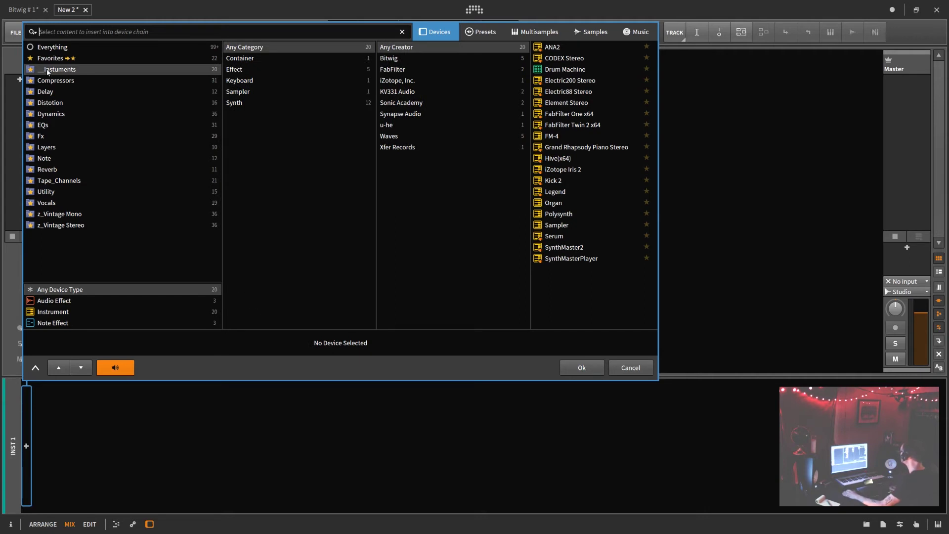
Filter the __Instuments devices by the Container category and reset the filter to Any Category.
{"action": "left_click", "coordinate": [246, 51]}
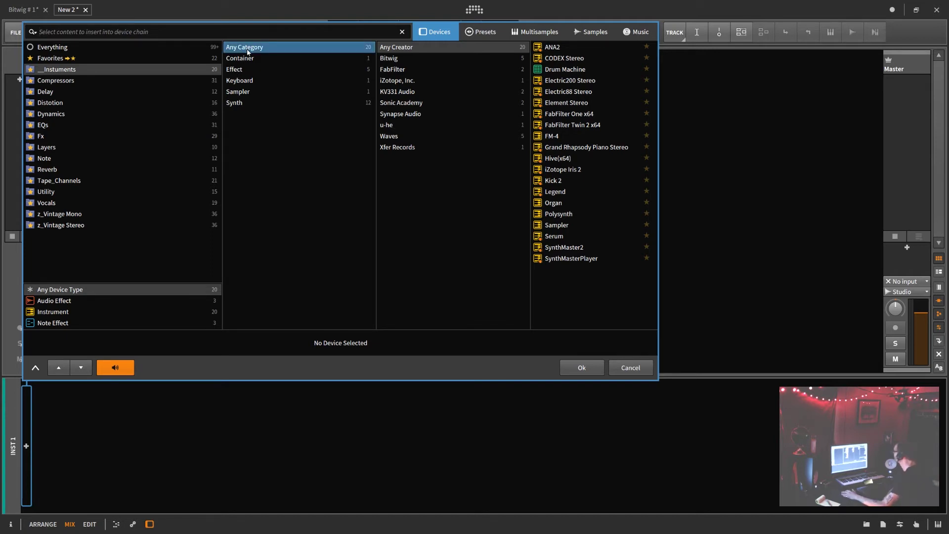
{"action": "left_click", "coordinate": [246, 59]}
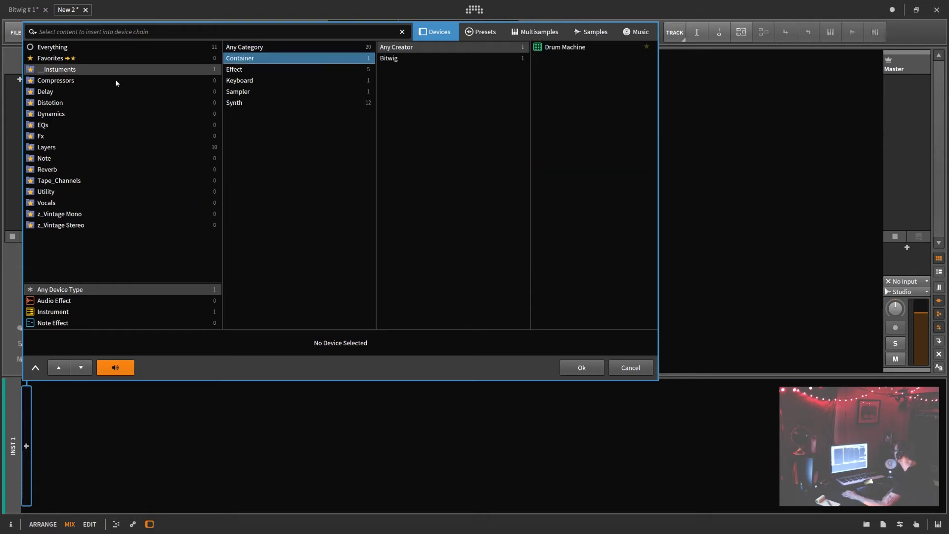
{"action": "left_click", "coordinate": [229, 47]}
Browse the devices by creator, including iZotope, Waves and Xfer Records, reset to Any Creator, and confirm the track without a device.
{"action": "left_click", "coordinate": [394, 70]}
{"action": "left_click", "coordinate": [397, 81]}
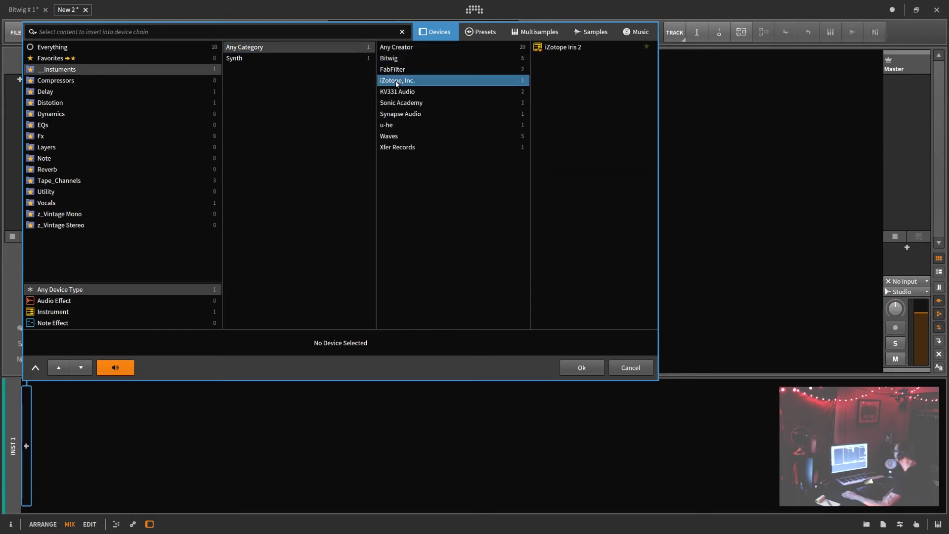
{"action": "left_click", "coordinate": [392, 137]}
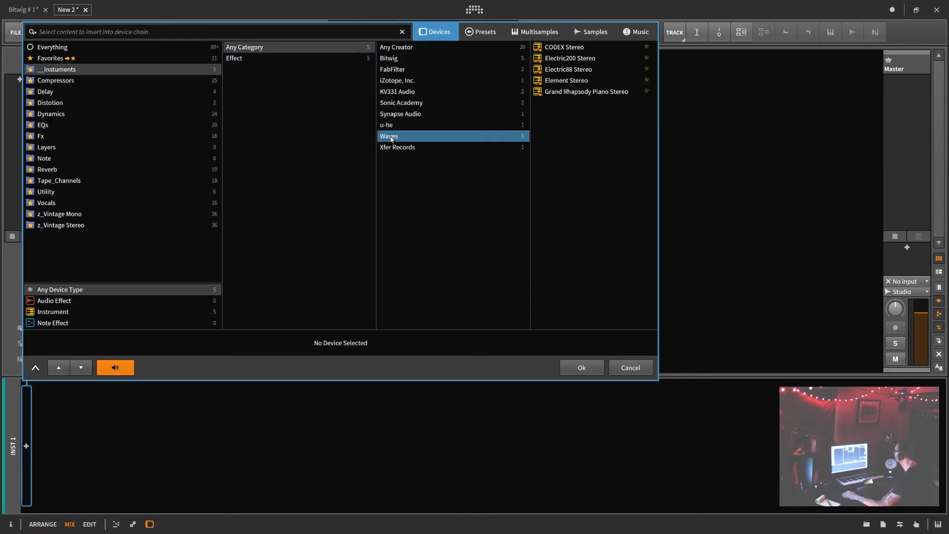
{"action": "left_click", "coordinate": [394, 149]}
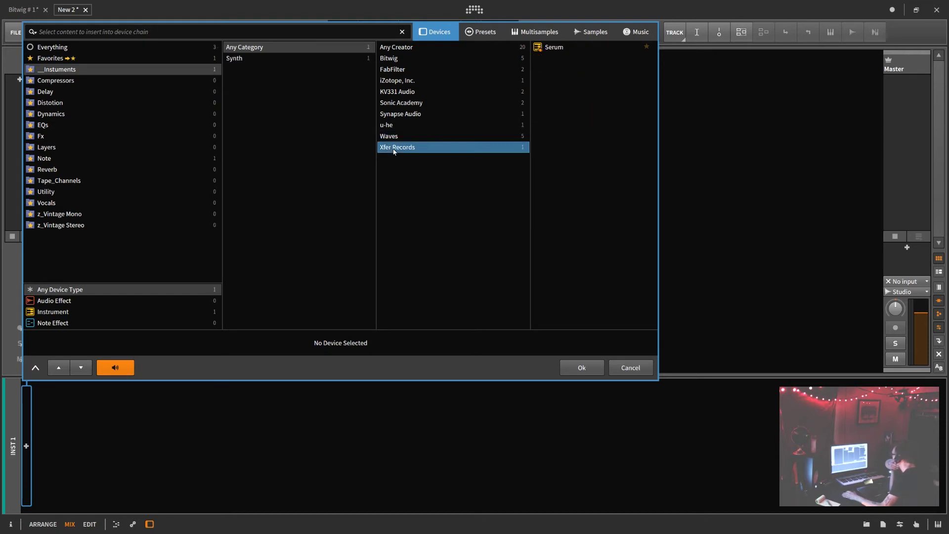
{"action": "left_click", "coordinate": [398, 48]}
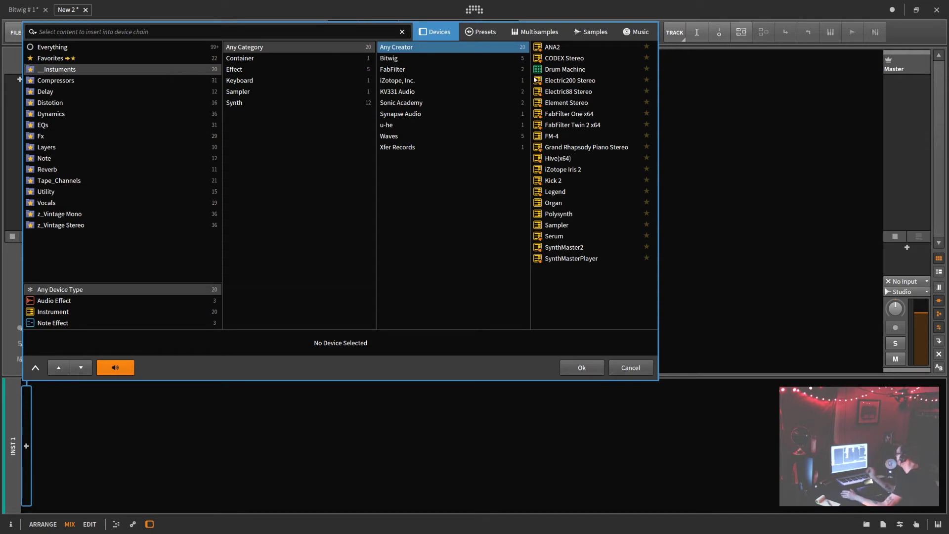
{"action": "left_click", "coordinate": [598, 370]}
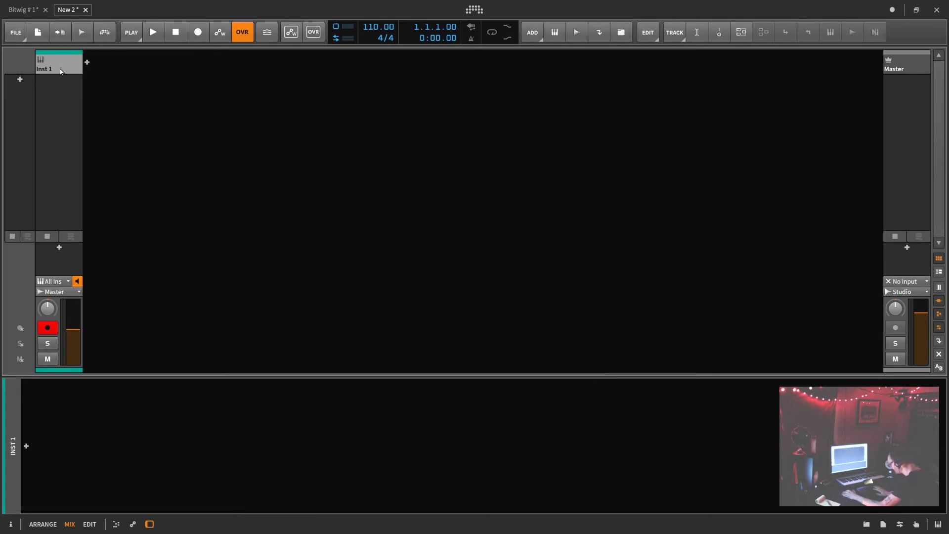
Delete the empty instrument track and add a new instrument track loaded with Polysynth.
{"action": "key", "text": "Delete"}
{"action": "left_click", "coordinate": [39, 62]}
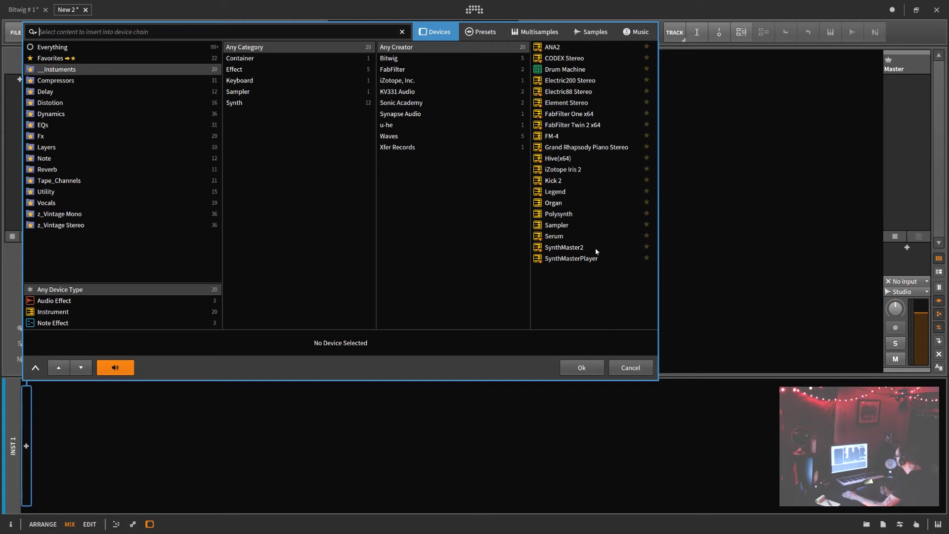
{"action": "left_click", "coordinate": [560, 213]}
{"action": "left_click", "coordinate": [577, 370]}
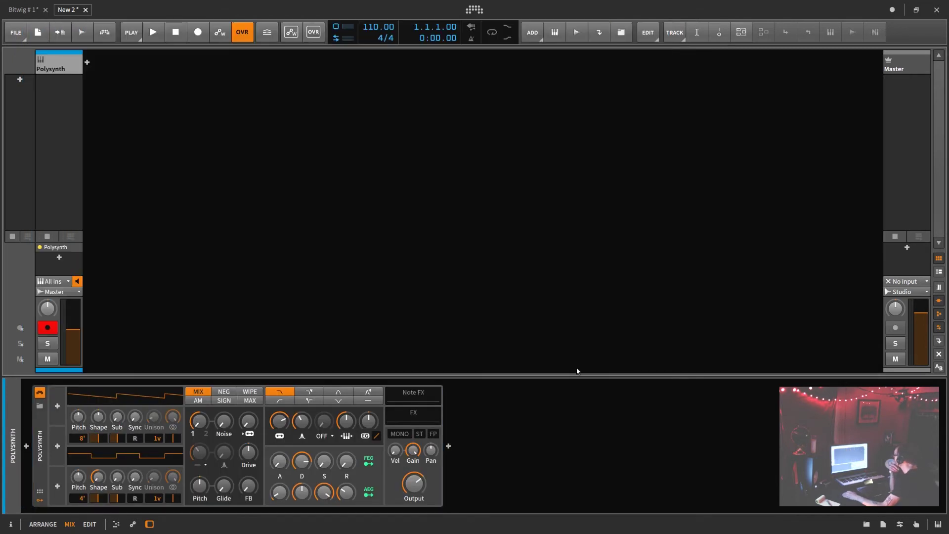
Filter the devices before Polysynth by the Note collection and make the browser remember the selected filters when inserting a Note Effect.
{"action": "left_click", "coordinate": [26, 446]}
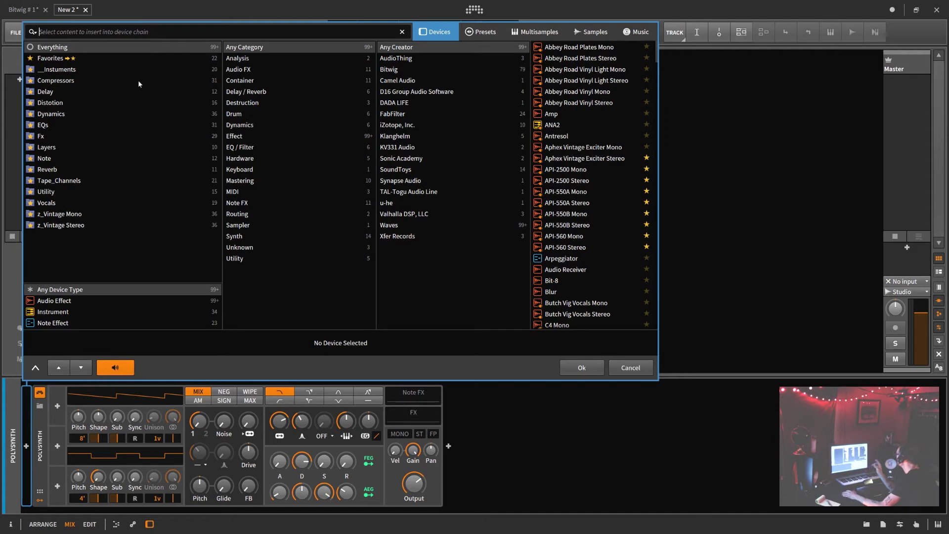
{"action": "left_click", "coordinate": [48, 161]}
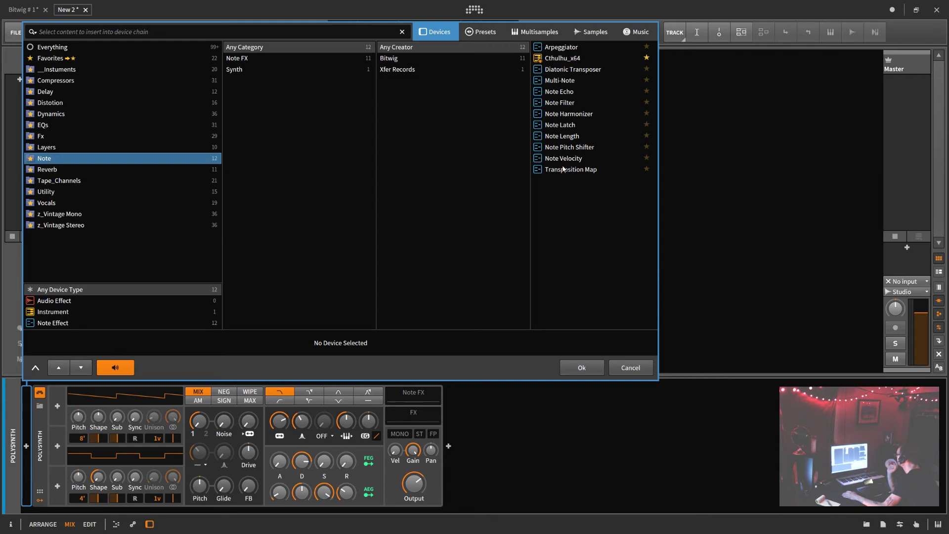
{"action": "right_click", "coordinate": [322, 196]}
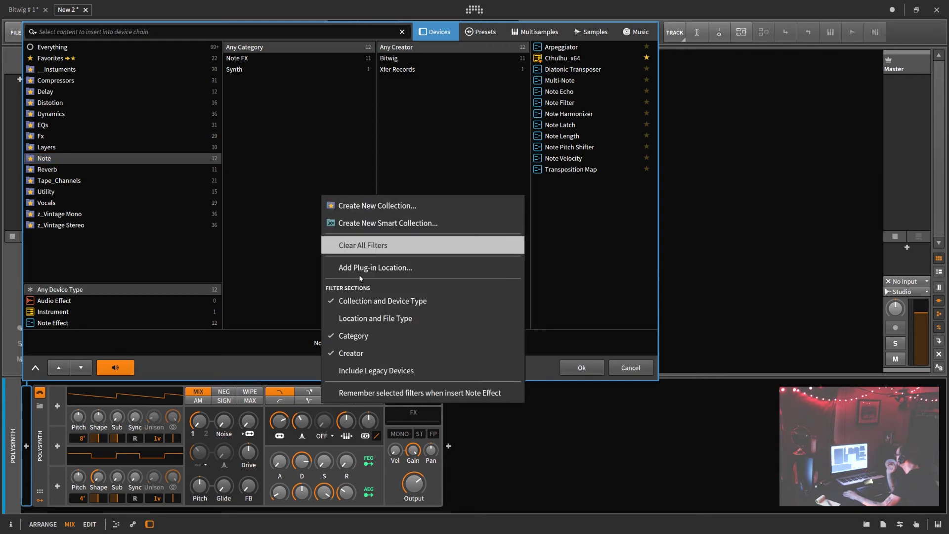
{"action": "left_click", "coordinate": [380, 394]}
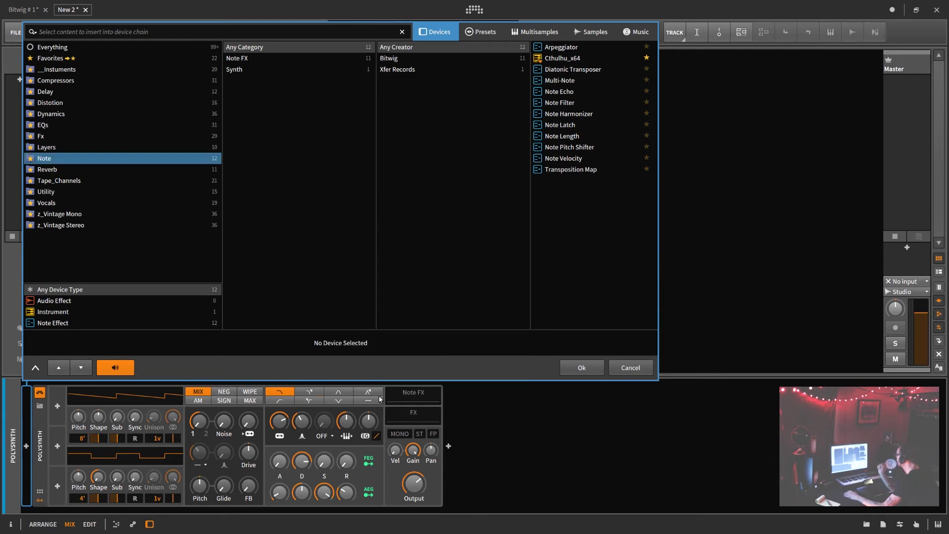
{"action": "left_click", "coordinate": [593, 369]}
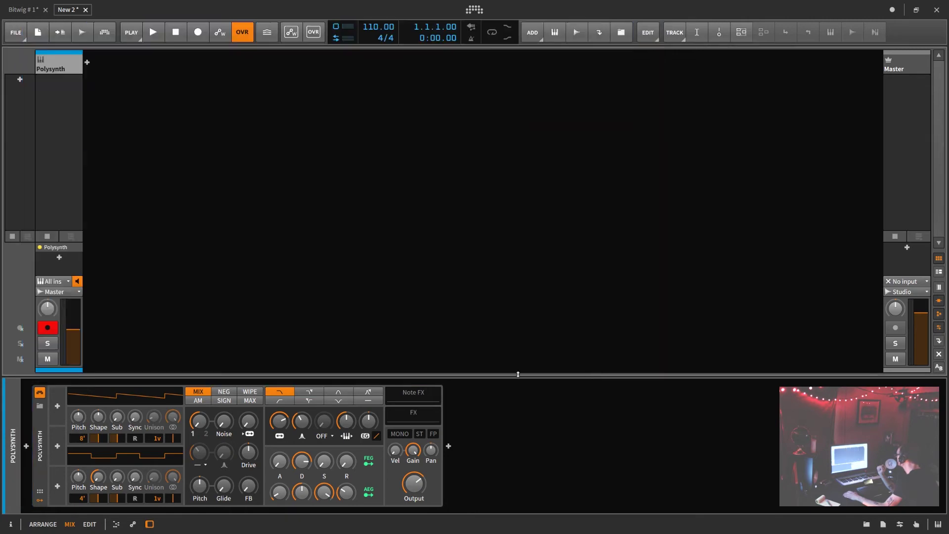
Insert Cthulhu_x64 before Polysynth and close its plug-in window.
{"action": "left_click", "coordinate": [27, 446]}
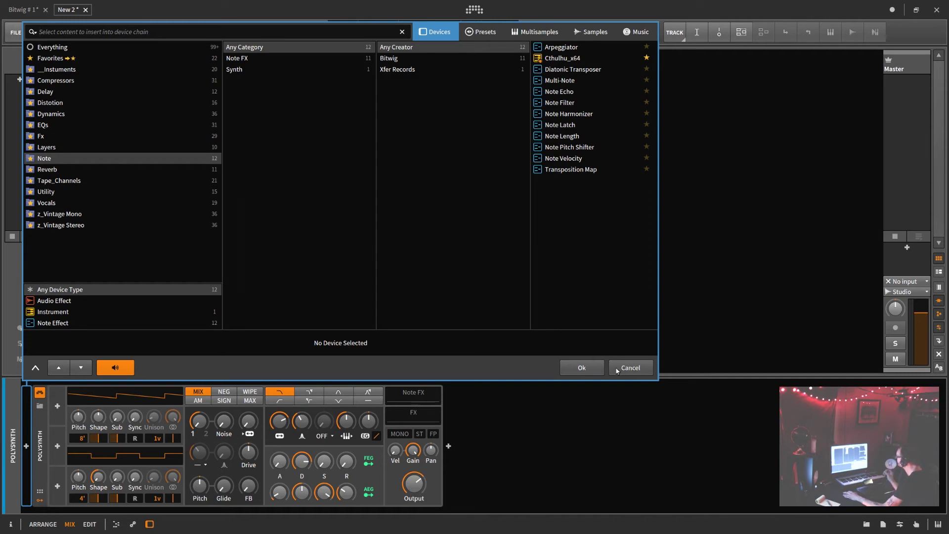
{"action": "left_click", "coordinate": [563, 58]}
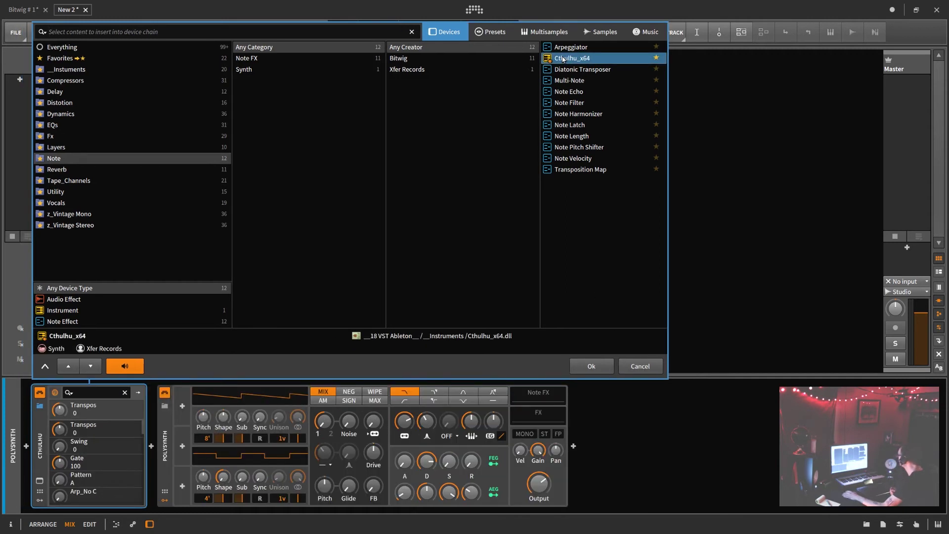
{"action": "left_click", "coordinate": [591, 366]}
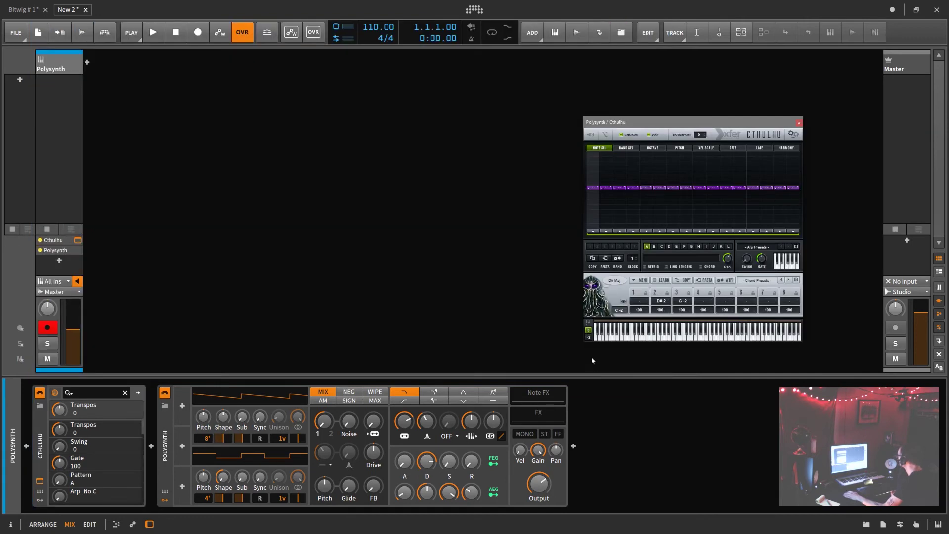
{"action": "left_click", "coordinate": [799, 122]}
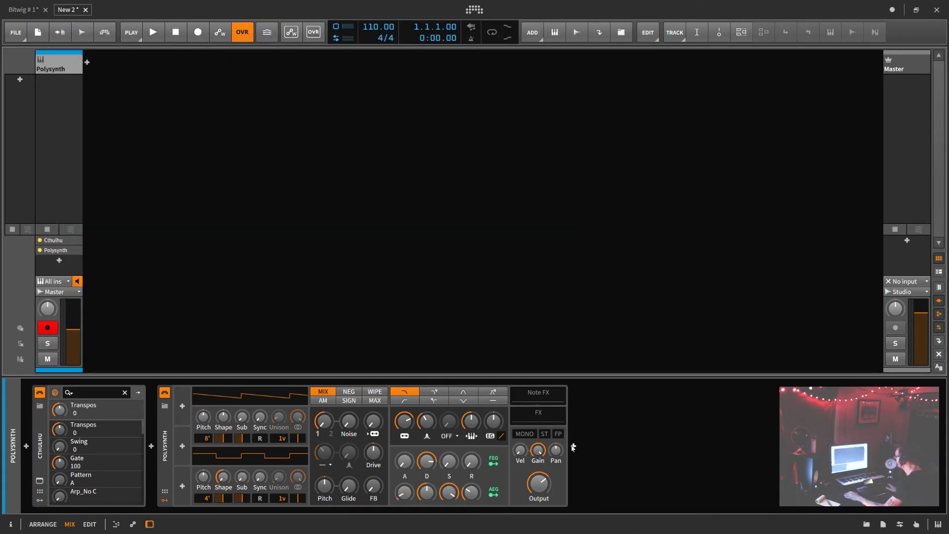
Filter the devices after Polysynth by Favorites and Audio Effect, and make the browser remember these filters when inserting an Audio Effect.
{"action": "left_click", "coordinate": [573, 446]}
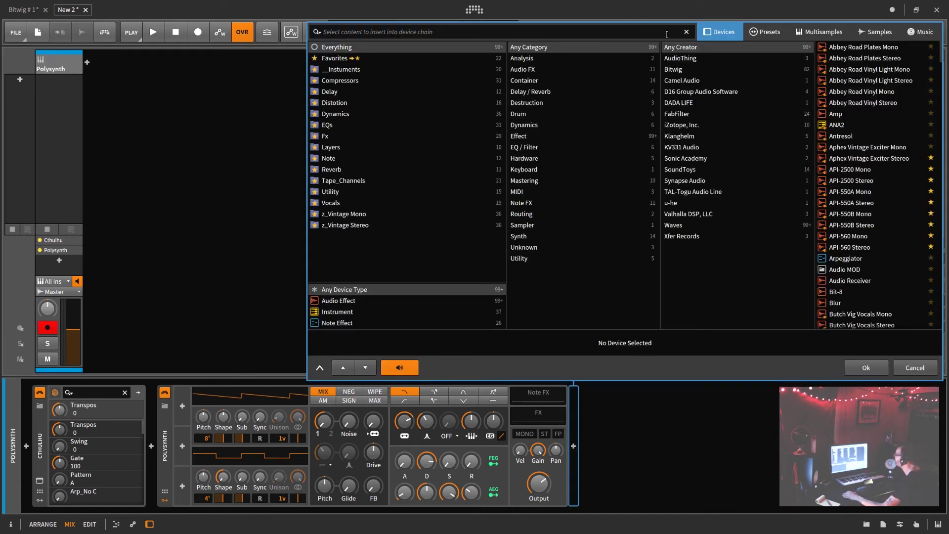
{"action": "left_click_drag", "start_coordinate": [672, 369], "coordinate": [466, 330]}
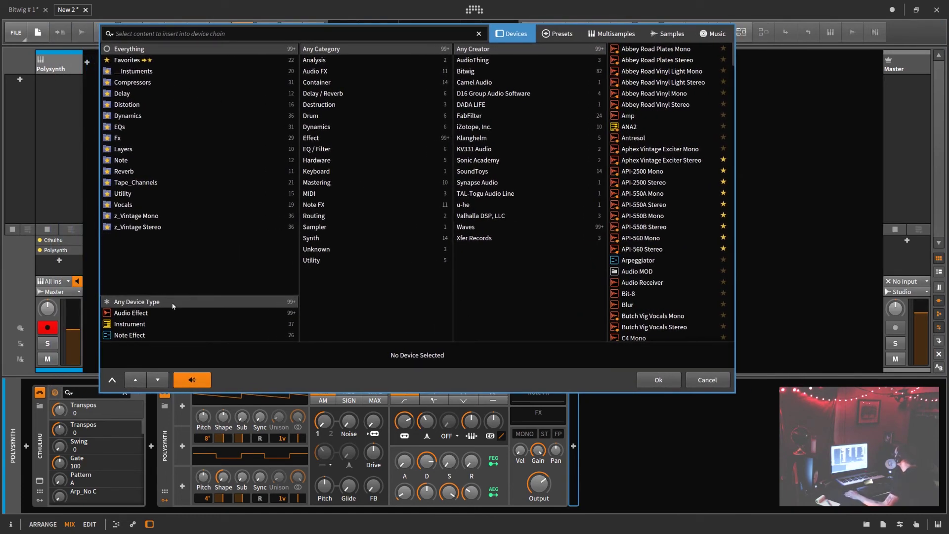
{"action": "left_click", "coordinate": [147, 314]}
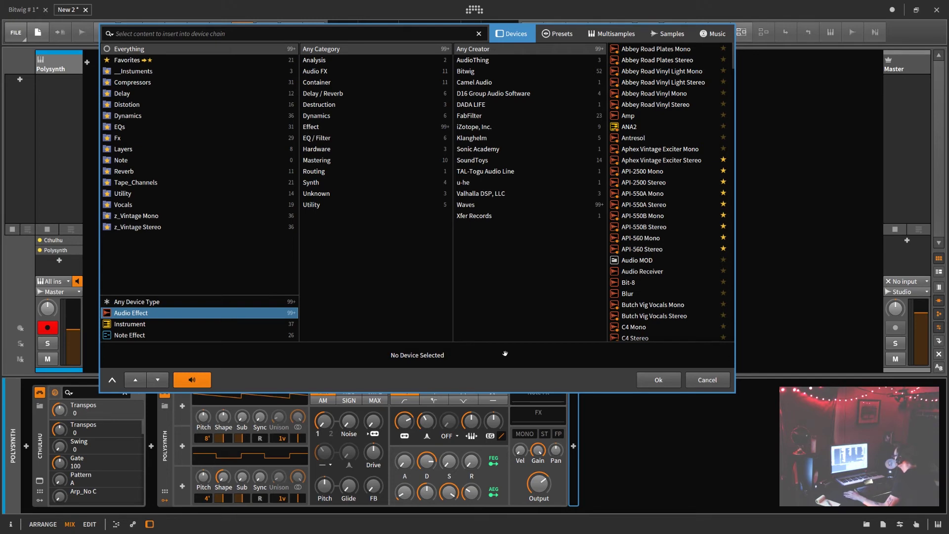
{"action": "left_click", "coordinate": [139, 62]}
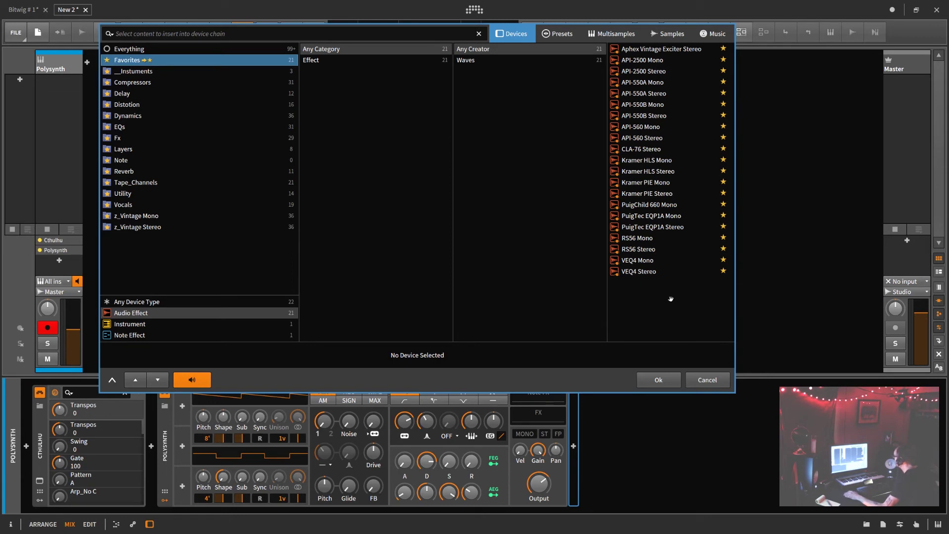
{"action": "left_click", "coordinate": [154, 302]}
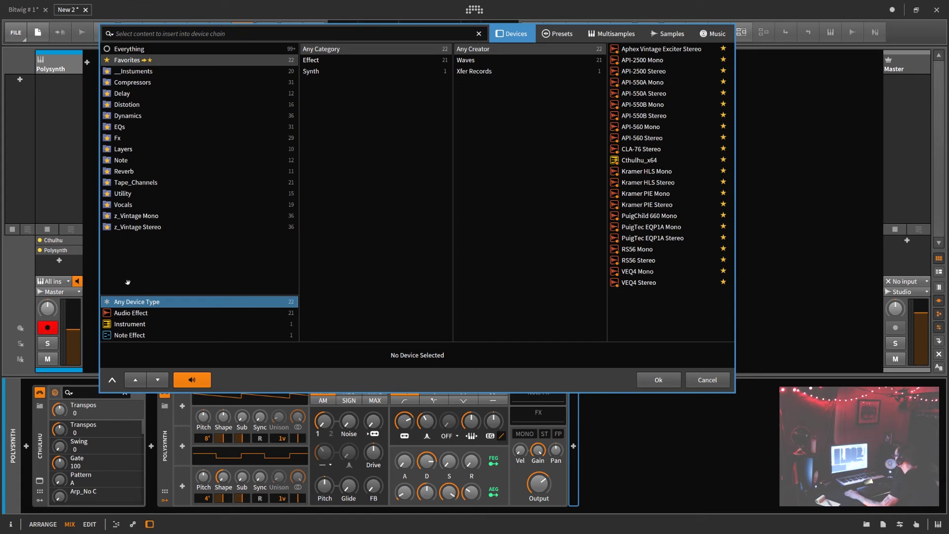
{"action": "left_click", "coordinate": [130, 314]}
{"action": "right_click", "coordinate": [350, 216]}
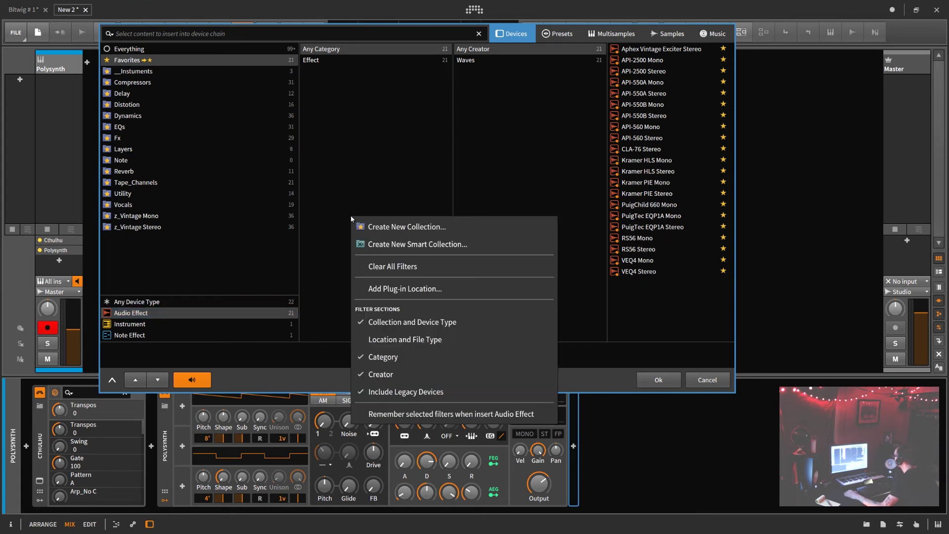
{"action": "left_click", "coordinate": [401, 419]}
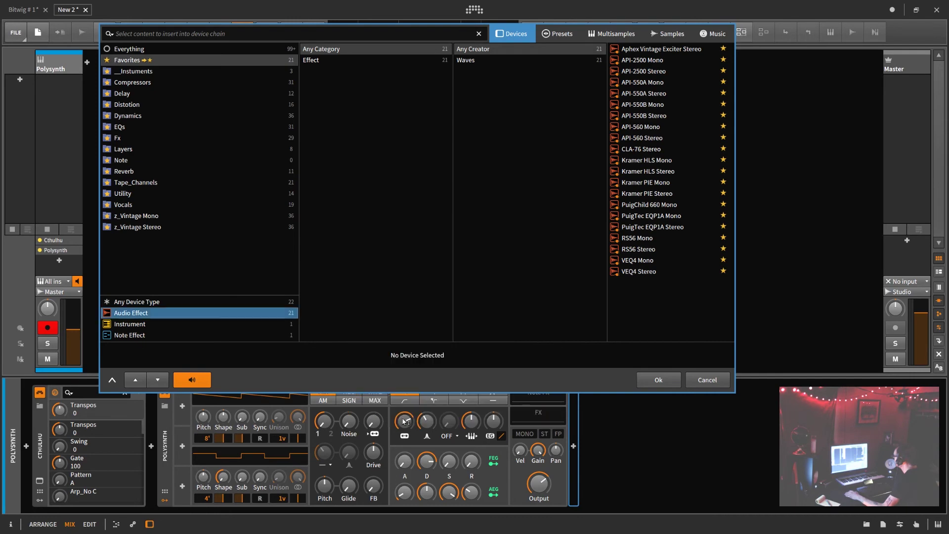
{"action": "left_click", "coordinate": [675, 380]}
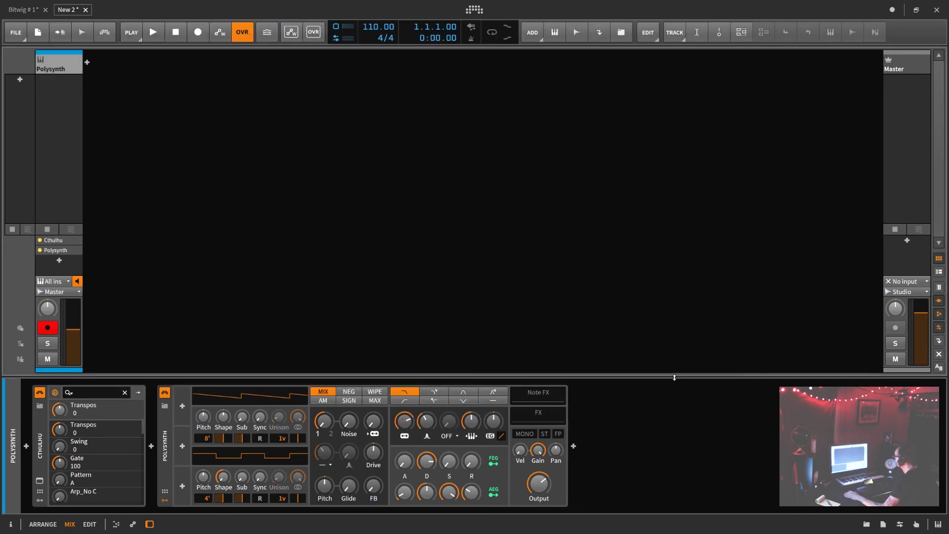
Browse the EQs, Distotion and Compressors collections of audio effects for the slot after Polysynth.
{"action": "left_click", "coordinate": [573, 445]}
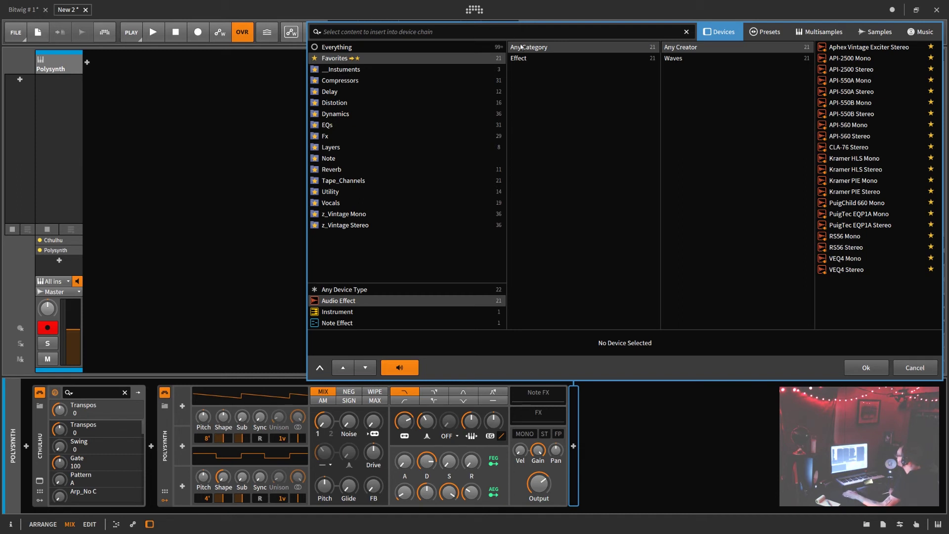
{"action": "left_click", "coordinate": [334, 123]}
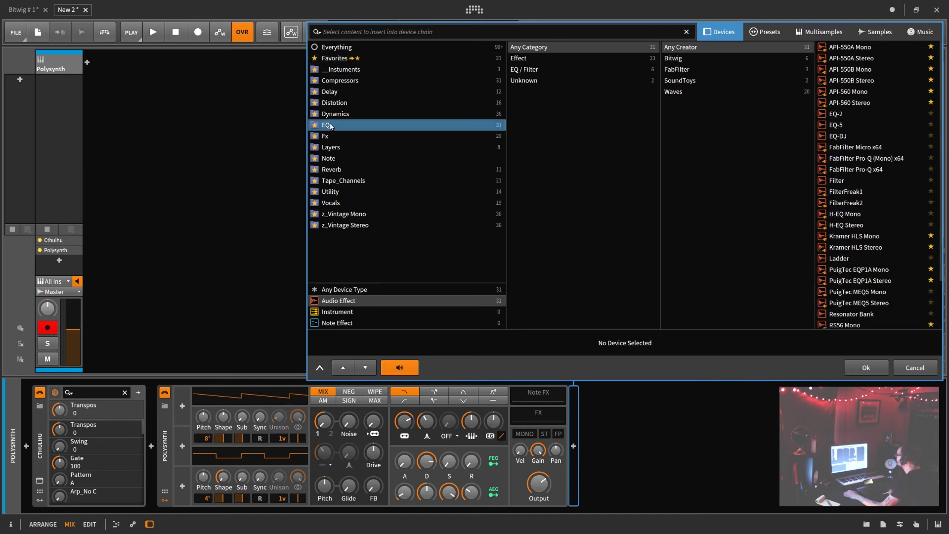
{"action": "scroll", "coordinate": [873, 213], "scroll_direction": "down", "scroll_amount": 3}
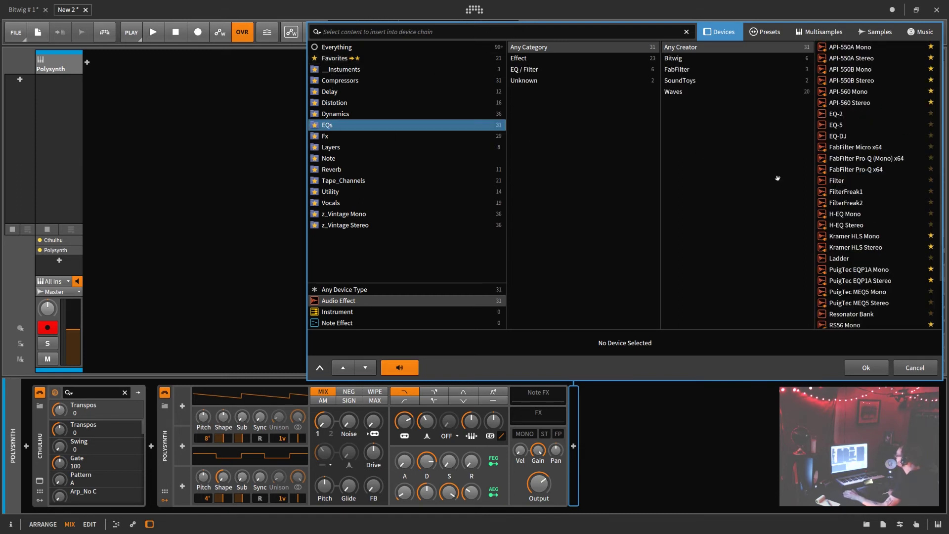
{"action": "left_click", "coordinate": [335, 104]}
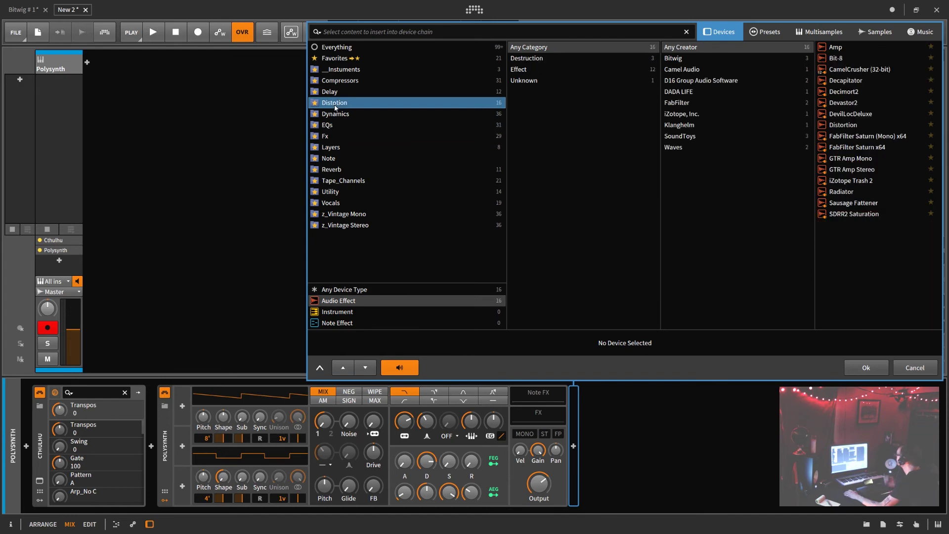
{"action": "left_click", "coordinate": [334, 80]}
{"action": "scroll", "coordinate": [835, 162], "scroll_direction": "down", "scroll_amount": 3}
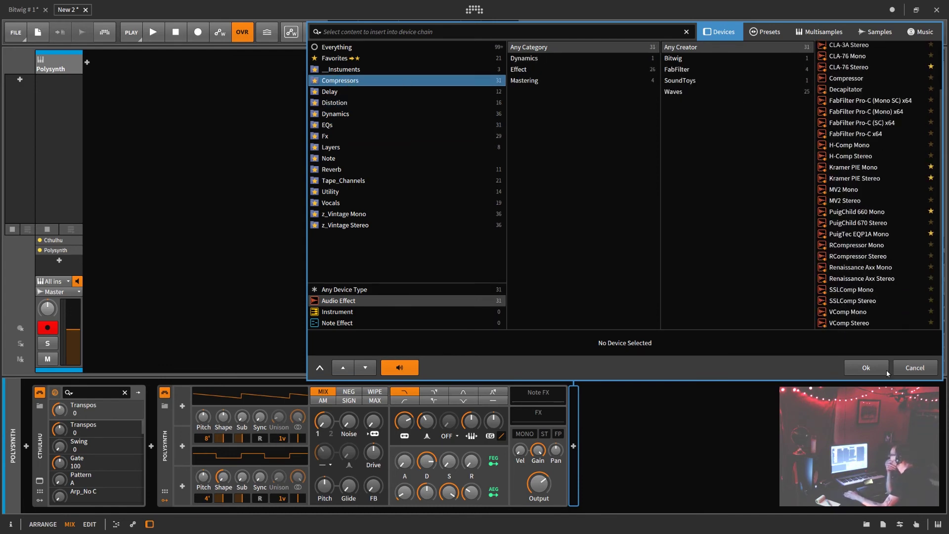
Insert API-550B Stereo from the Favorites after Polysynth and close its plug-in window.
{"action": "left_click", "coordinate": [332, 60]}
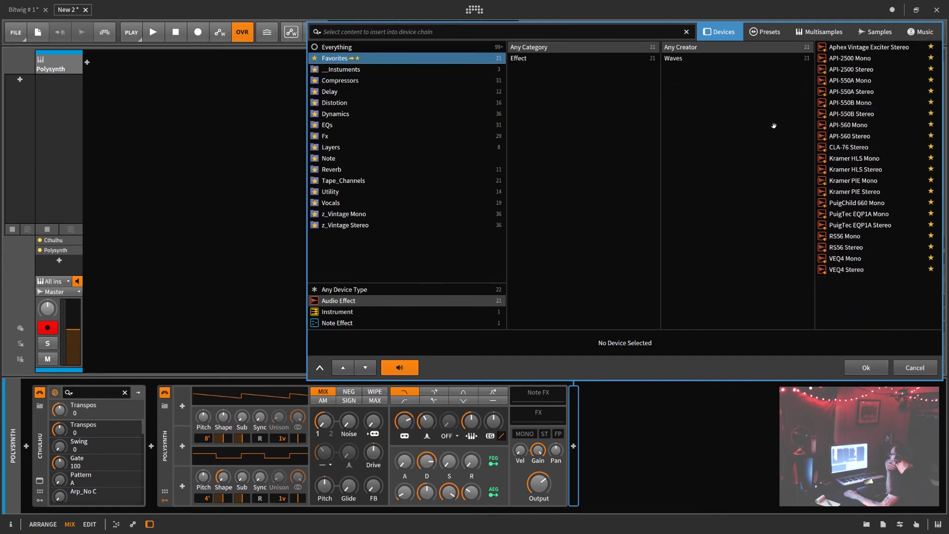
{"action": "double_click", "coordinate": [852, 114]}
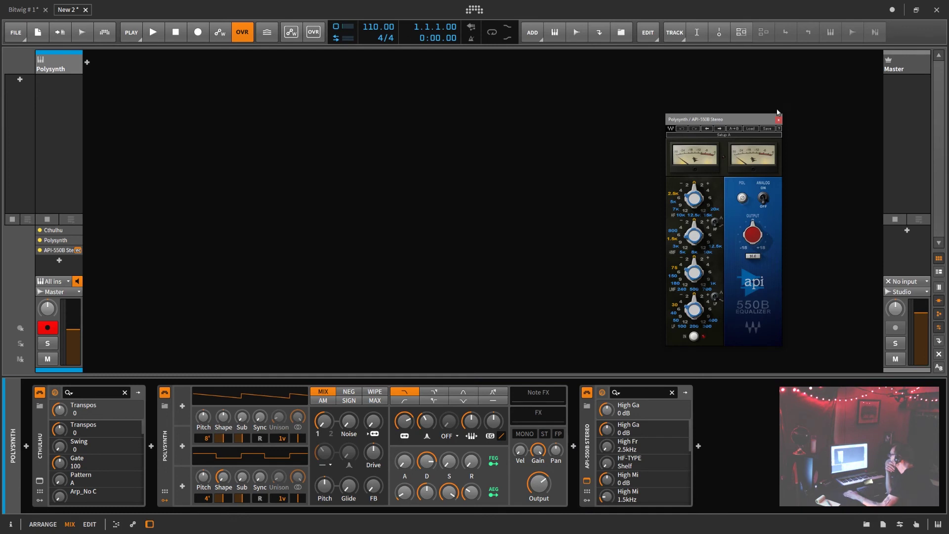
{"action": "left_click", "coordinate": [779, 120]}
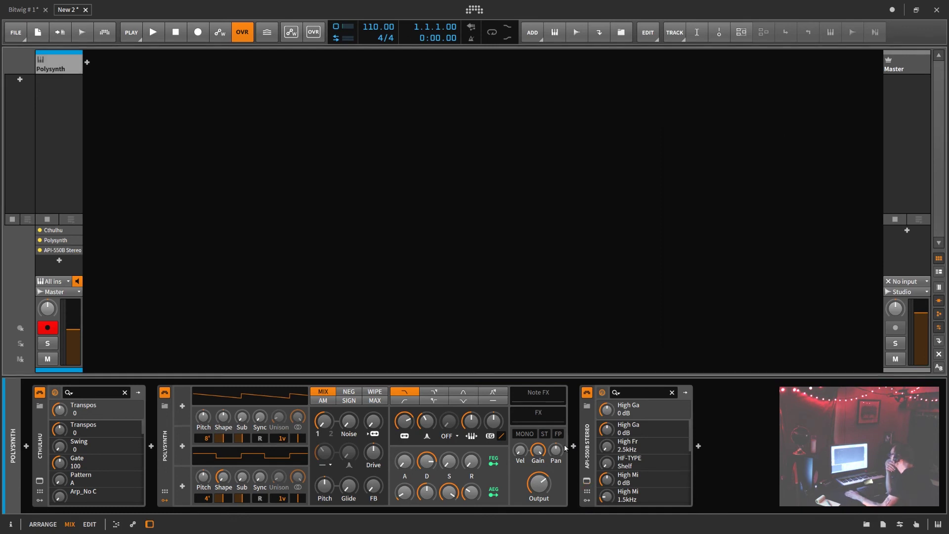
Browse the modulators for an empty Polysynth modulator slot and mark LFO, ADSR and Audio Sidechain as favorites.
{"action": "left_click", "coordinate": [183, 486]}
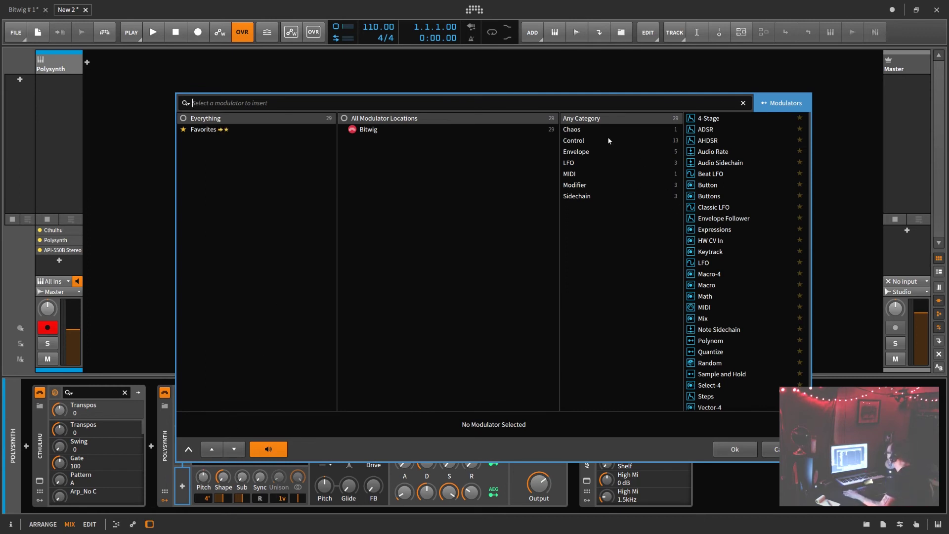
{"action": "left_click", "coordinate": [208, 133]}
{"action": "left_click", "coordinate": [202, 119]}
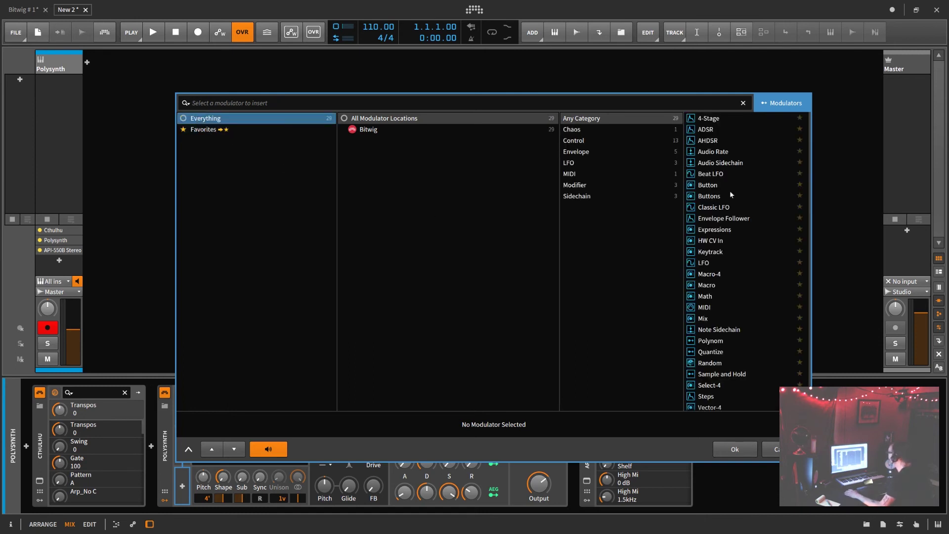
{"action": "left_click", "coordinate": [694, 264]}
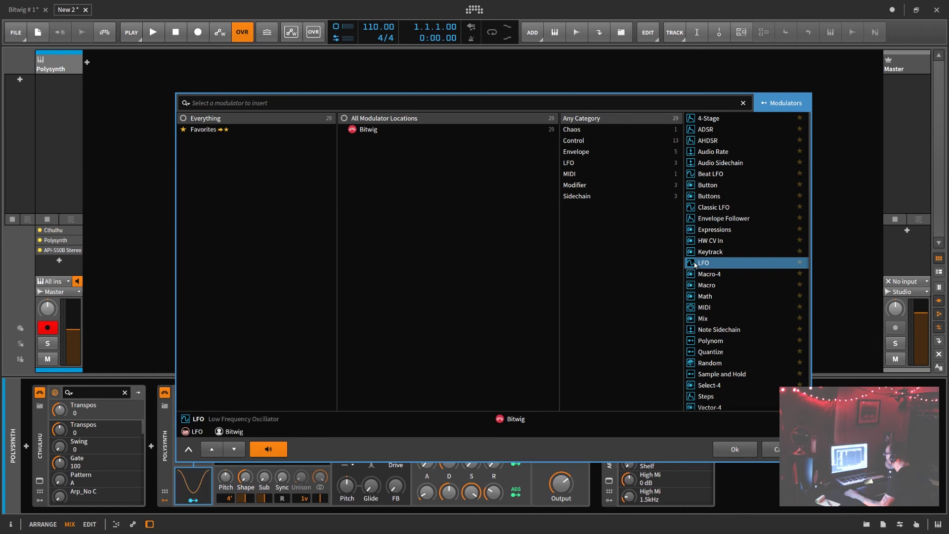
{"action": "left_click", "coordinate": [709, 133]}
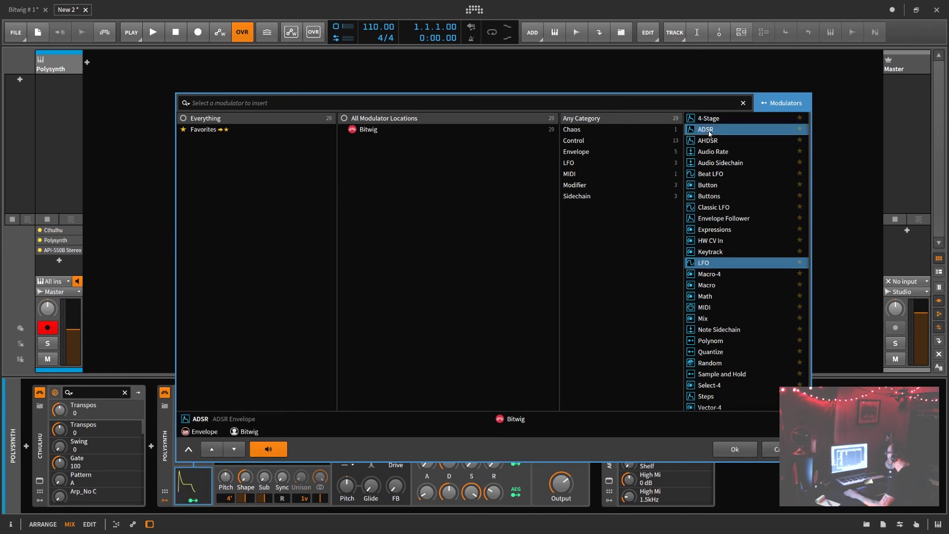
{"action": "left_click", "coordinate": [709, 164]}
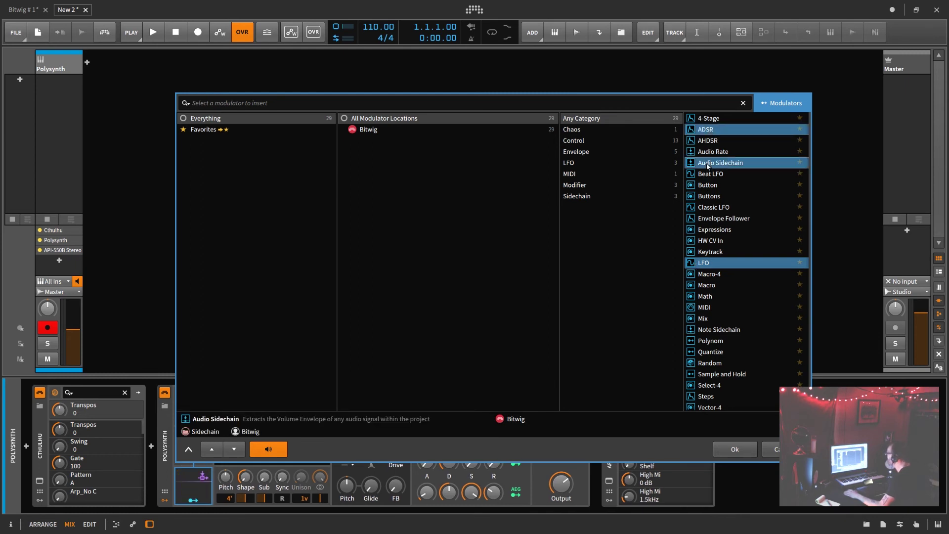
{"action": "scroll", "coordinate": [712, 148], "scroll_direction": "down", "scroll_amount": 1}
{"action": "left_click", "coordinate": [690, 239]}
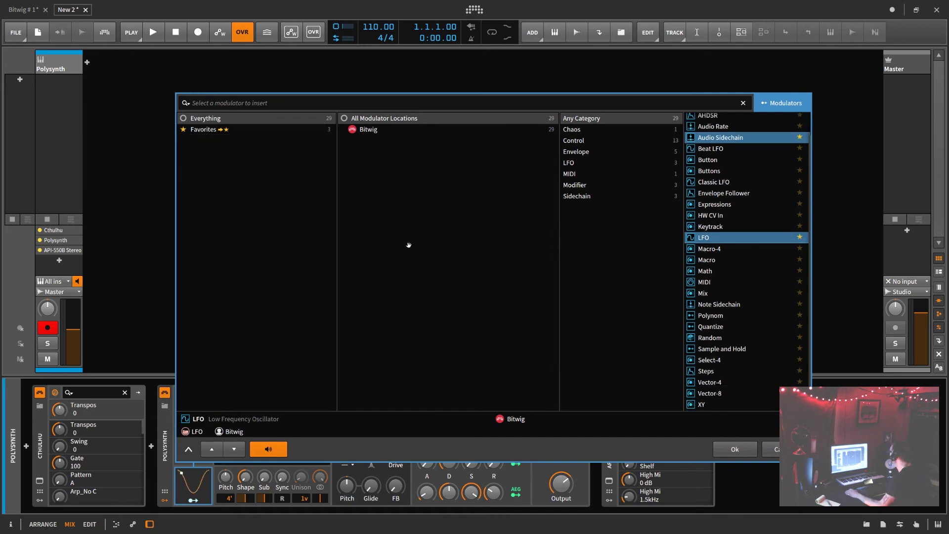
Filter the modulators by Favorites and make the browser remember the selected filters when adding a modulator.
{"action": "right_click", "coordinate": [293, 216]}
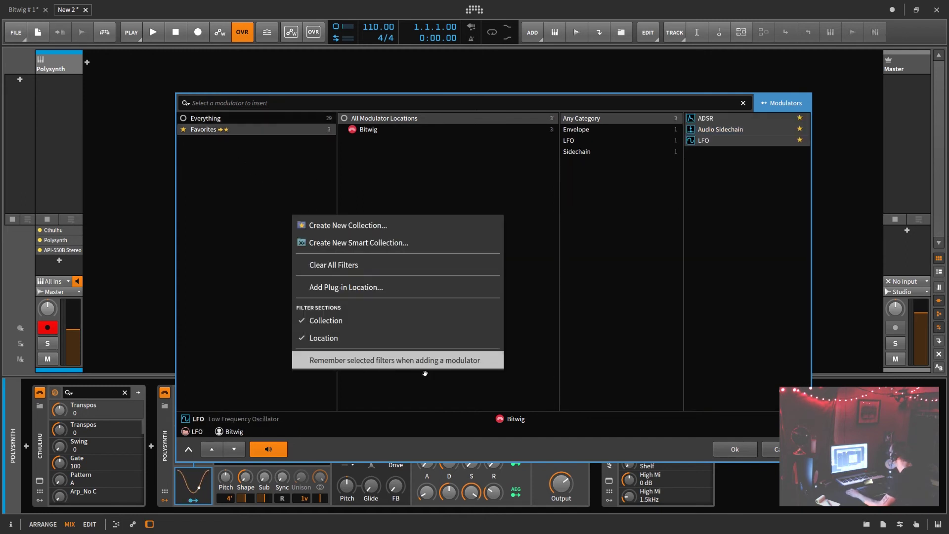
{"action": "left_click", "coordinate": [439, 365]}
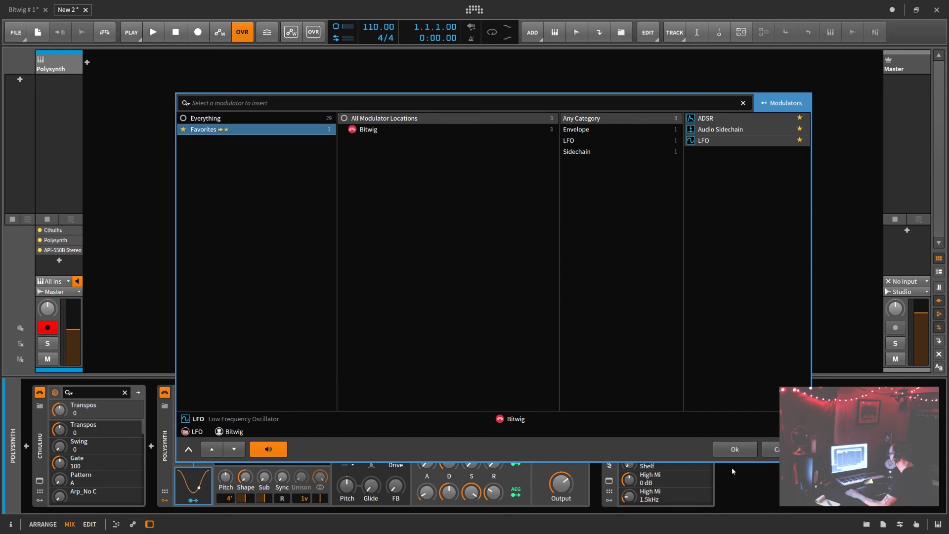
Insert the LFO from the favorite modulators into Polysynth and open the modulator browser for the empty slot above it.
{"action": "left_click", "coordinate": [734, 450]}
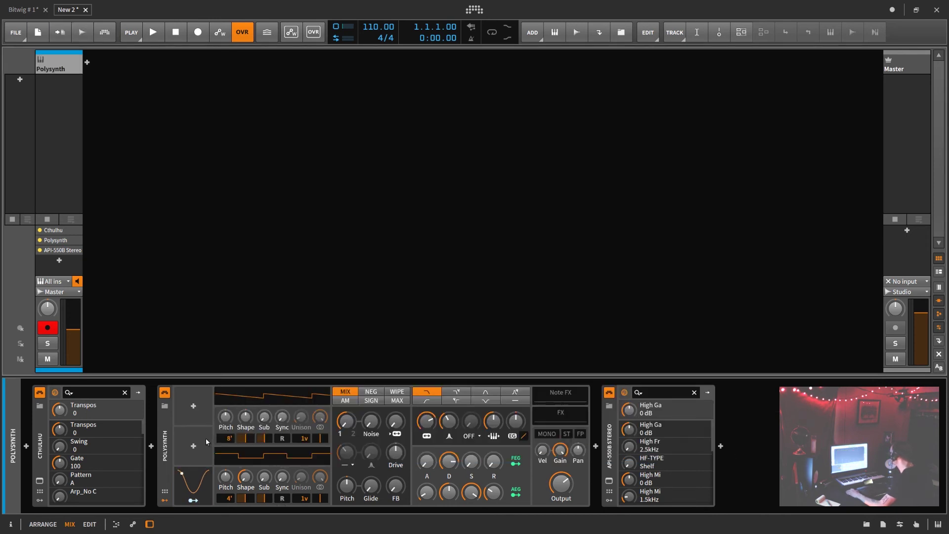
{"action": "left_click", "coordinate": [193, 446]}
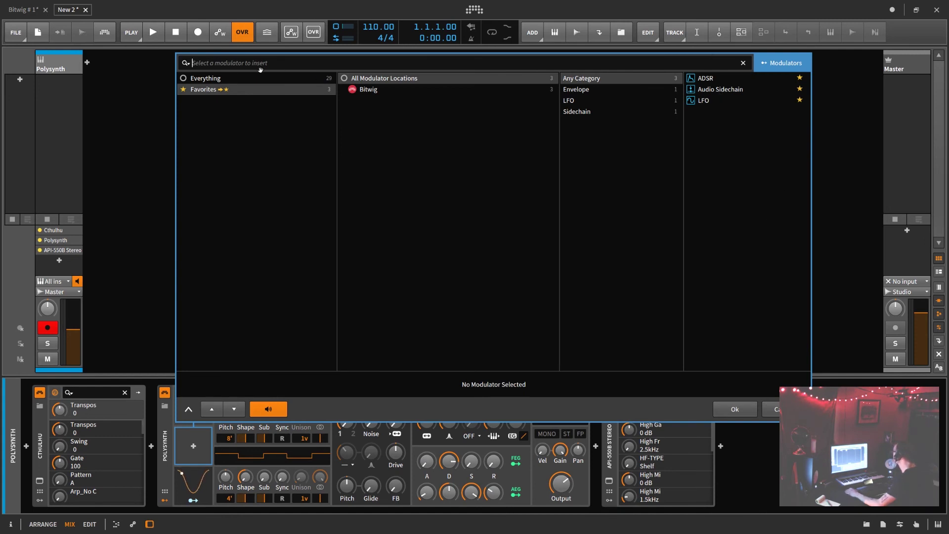
Browse the full list of modulators for the empty Polysynth slot and close the browser without inserting one.
{"action": "left_click", "coordinate": [210, 80]}
{"action": "scroll", "coordinate": [764, 228], "scroll_direction": "down", "scroll_amount": 2}
{"action": "scroll", "coordinate": [764, 228], "scroll_direction": "up", "scroll_amount": 2}
{"action": "scroll", "coordinate": [764, 229], "scroll_direction": "down", "scroll_amount": 2}
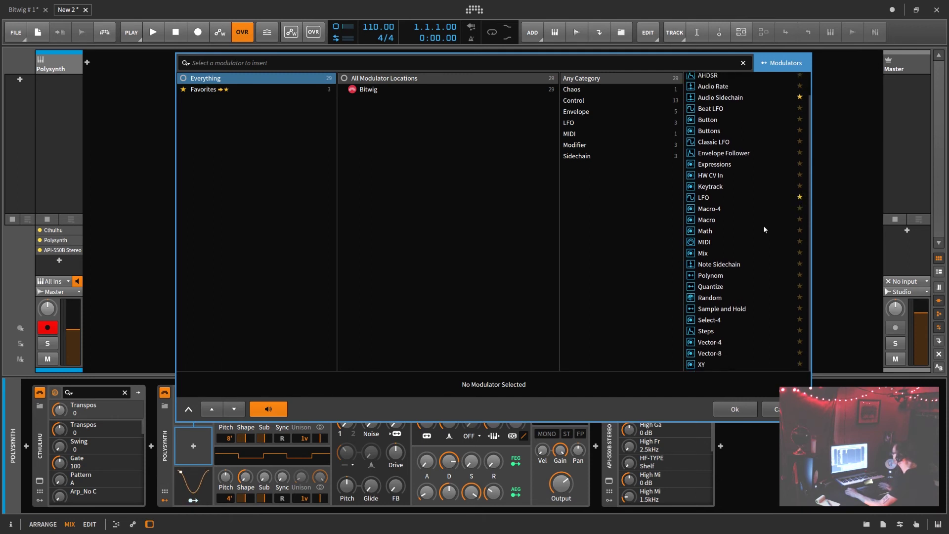
{"action": "scroll", "coordinate": [764, 229], "scroll_direction": "up", "scroll_amount": 2}
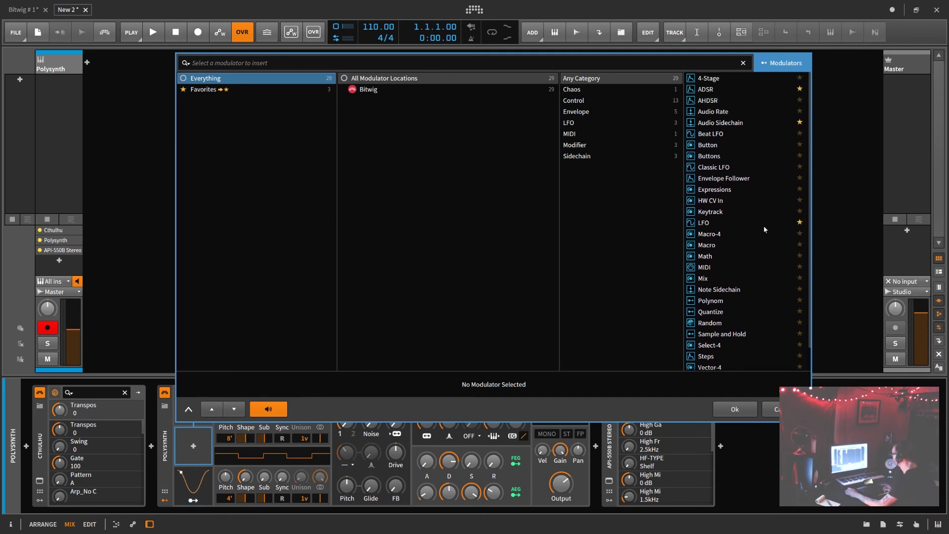
{"action": "scroll", "coordinate": [764, 228], "scroll_direction": "down", "scroll_amount": 2}
{"action": "scroll", "coordinate": [764, 229], "scroll_direction": "up", "scroll_amount": 2}
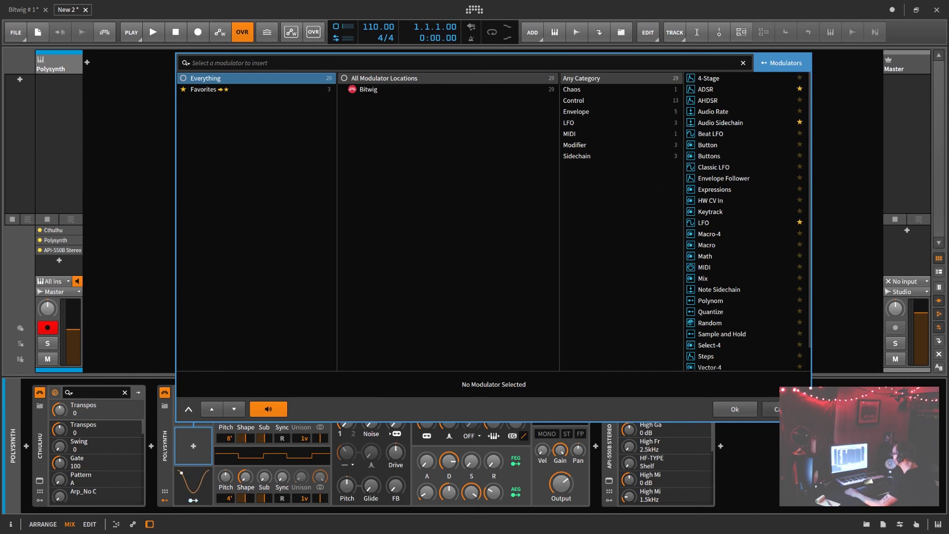
{"action": "left_click", "coordinate": [770, 409]}
Open the device browser for the slot after Polysynth and examine its filter section and remember-filters options for note effects.
{"action": "left_click", "coordinate": [596, 447]}
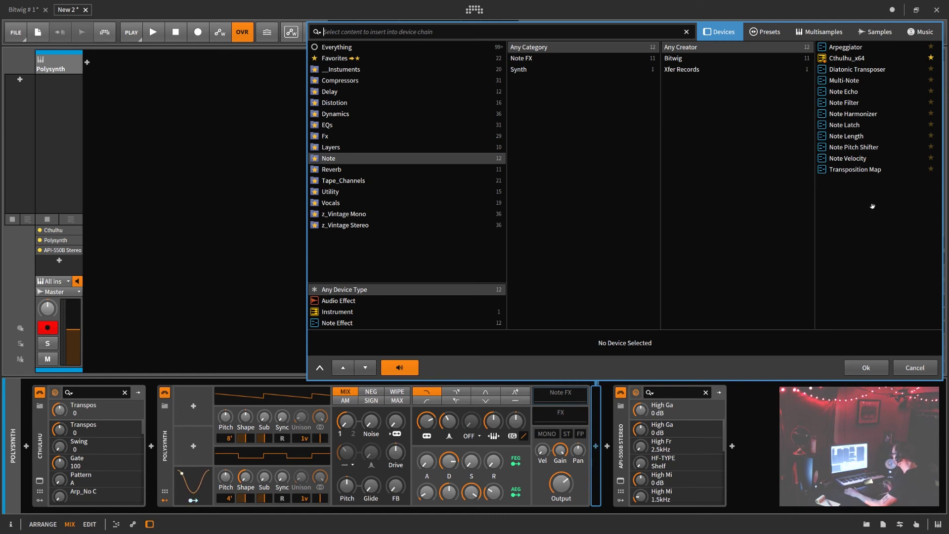
{"action": "right_click", "coordinate": [591, 249]}
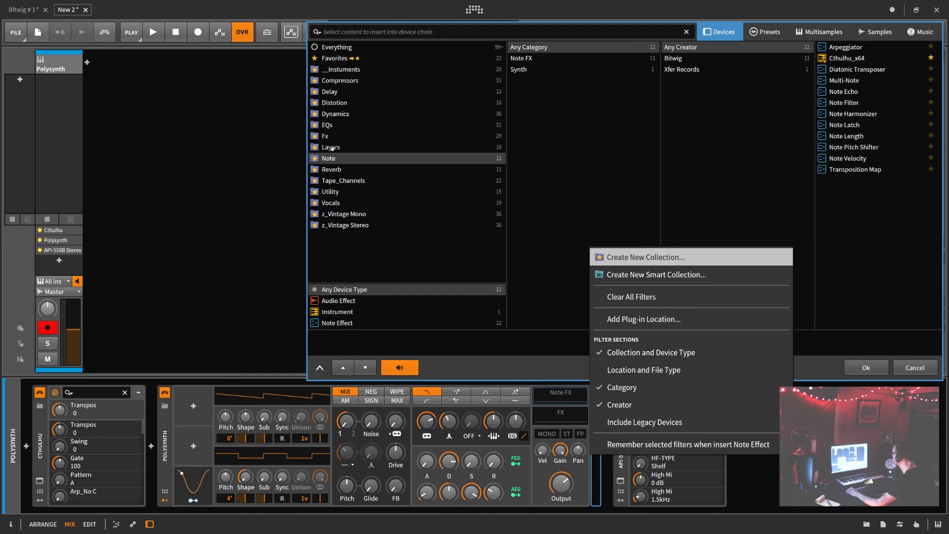
{"action": "left_click", "coordinate": [613, 212]}
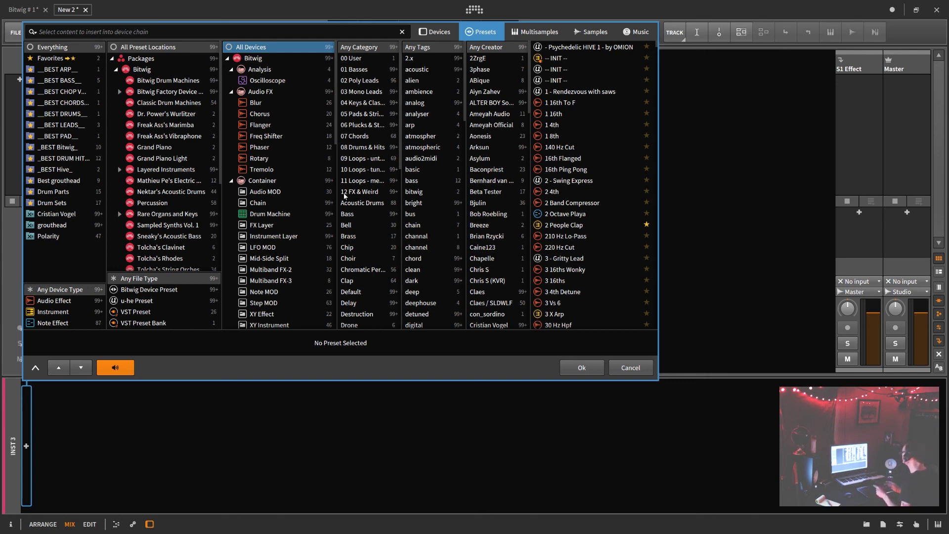
Filter the presets by the Tremolo device and examine the filter section and remember-filters options for adding a new track.
{"action": "right_click", "coordinate": [296, 173]}
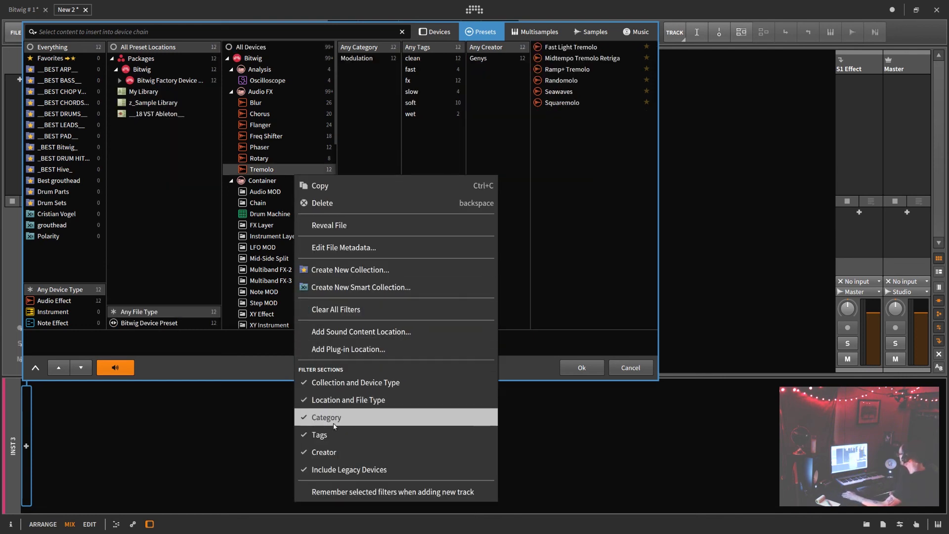
{"action": "left_click", "coordinate": [150, 195]}
{"action": "right_click", "coordinate": [169, 212]}
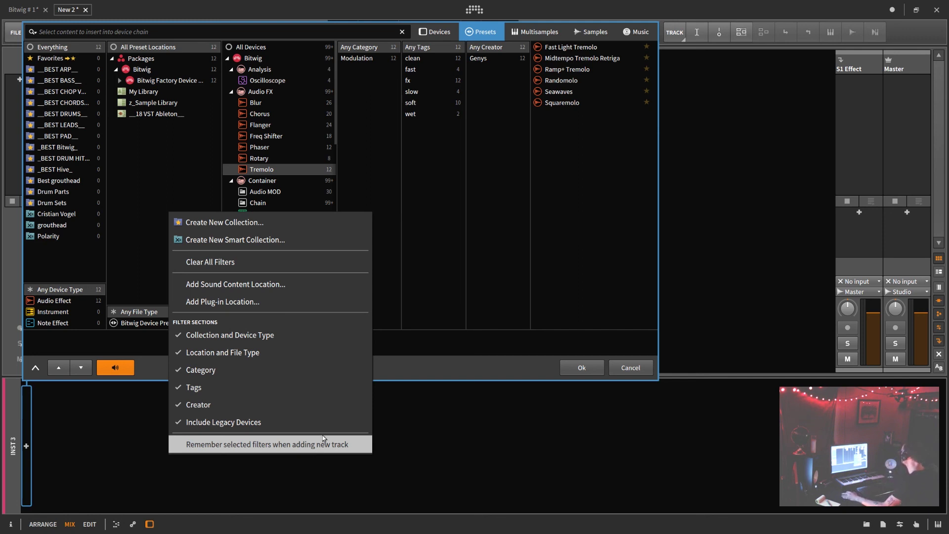
{"action": "left_click", "coordinate": [480, 264]}
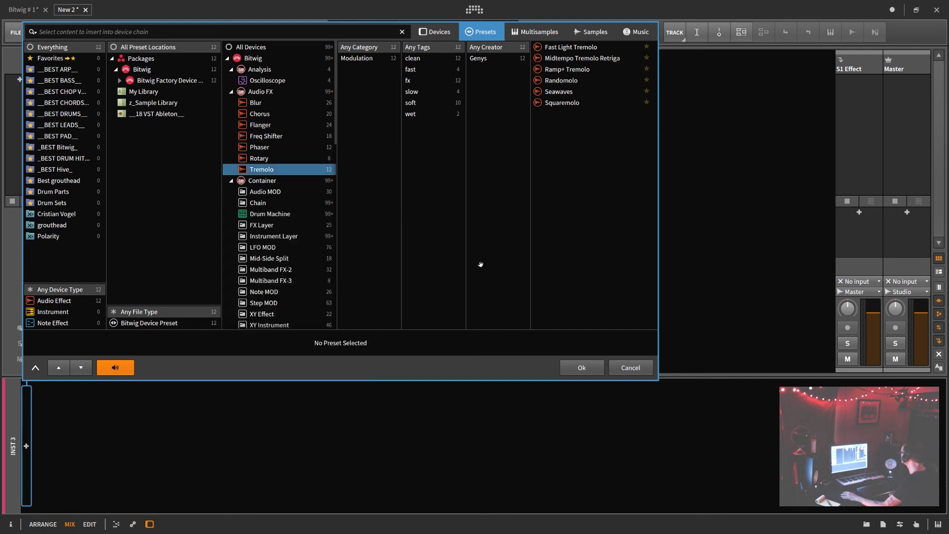